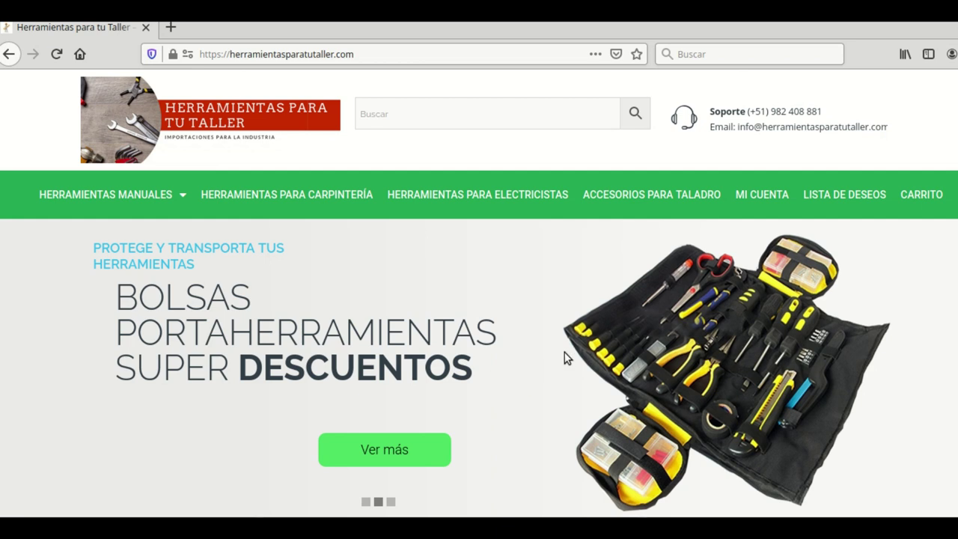
# Add the "llave multifuncional 48 en 1" from the latest products to the shopping cart.
pyautogui.scroll(-6, 627, 367)
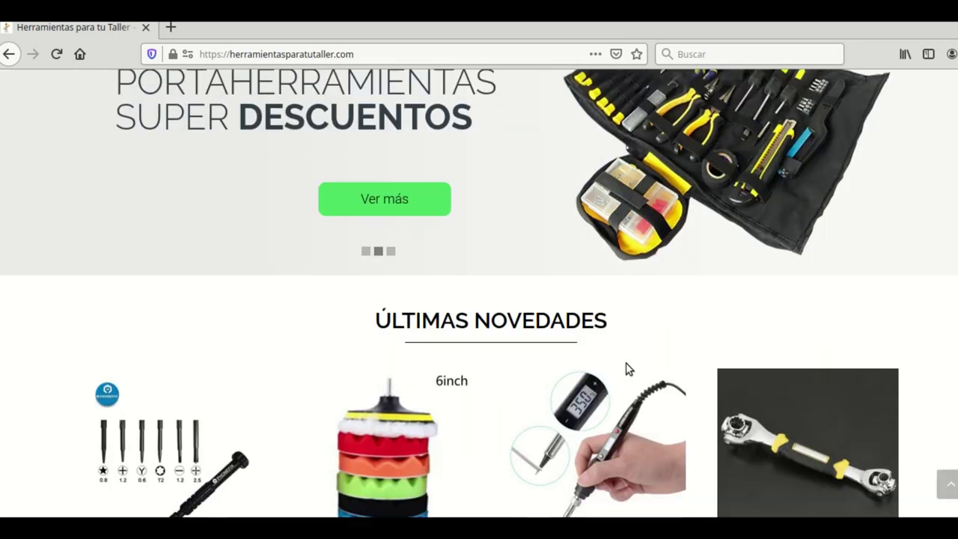
pyautogui.scroll(-1, 627, 367)
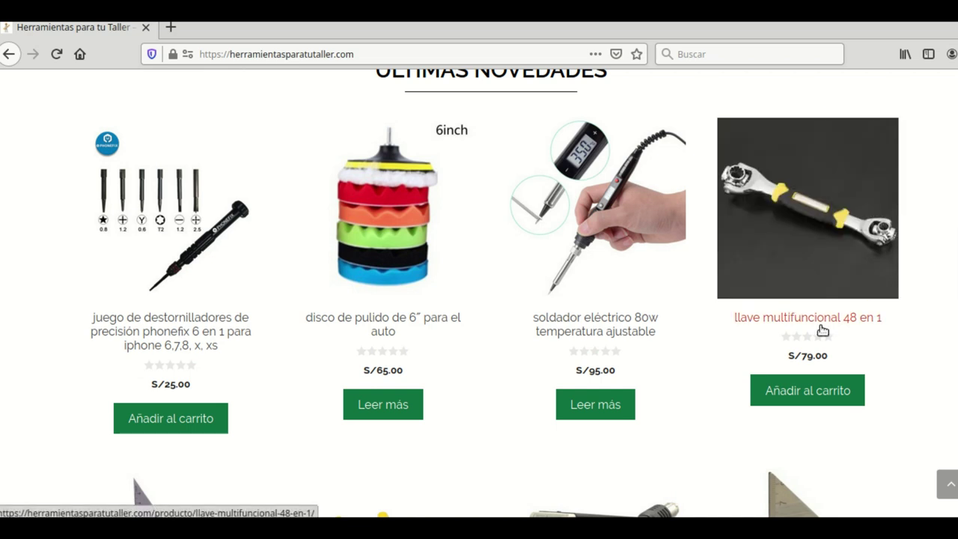
pyautogui.click(811, 395)
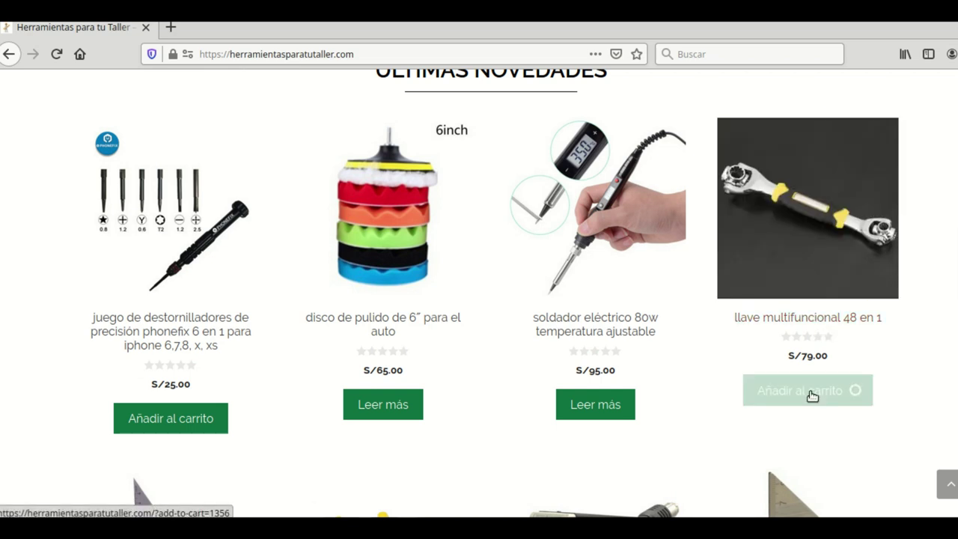
# Open the shopping cart and proceed to checkout with the multifunction wrench.
pyautogui.scroll(5, 932, 146)
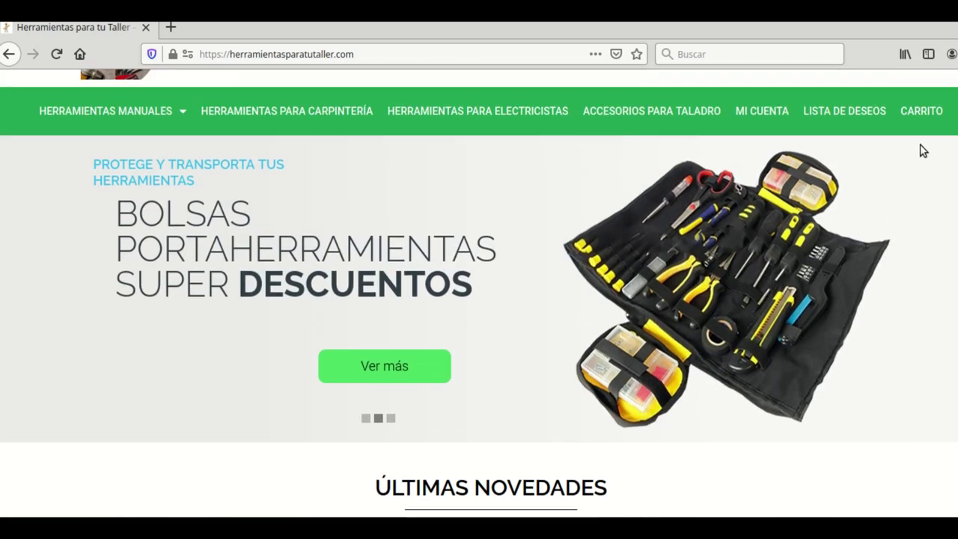
pyautogui.scroll(2, 924, 165)
pyautogui.click(924, 194)
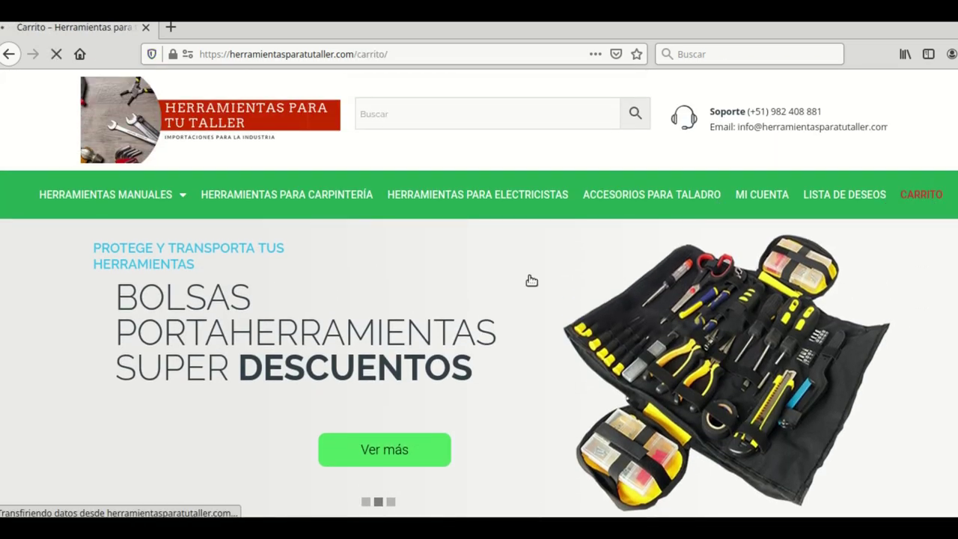
pyautogui.scroll(-3, 674, 347)
pyautogui.scroll(-2, 775, 355)
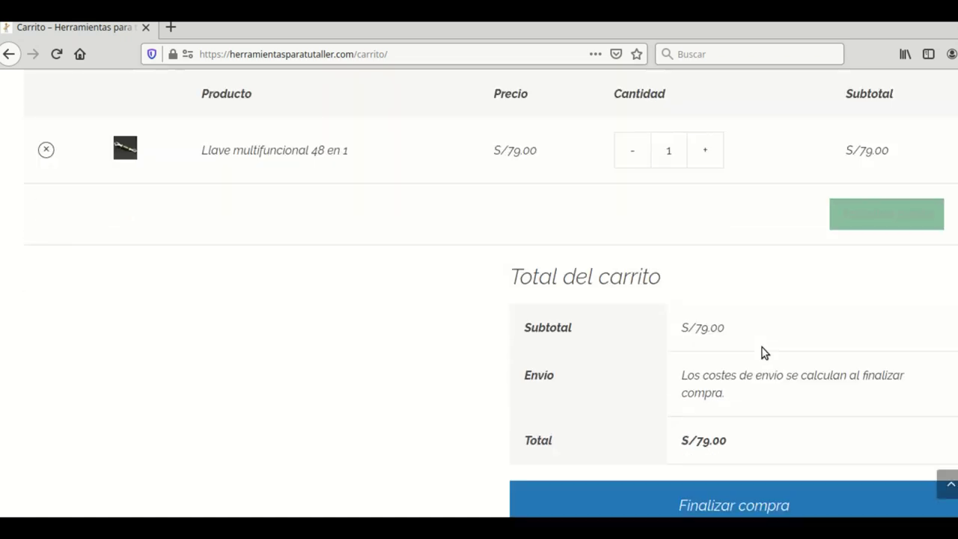
pyautogui.scroll(-2, 764, 353)
pyautogui.click(732, 395)
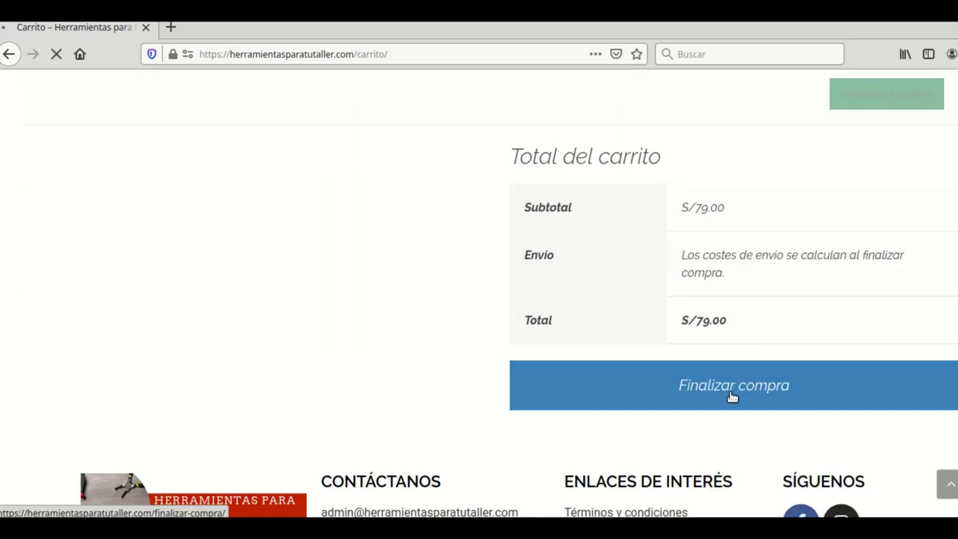
# Examine the districts offered in the Distrito list of the billing and shipping form.
pyautogui.scroll(-4, 386, 315)
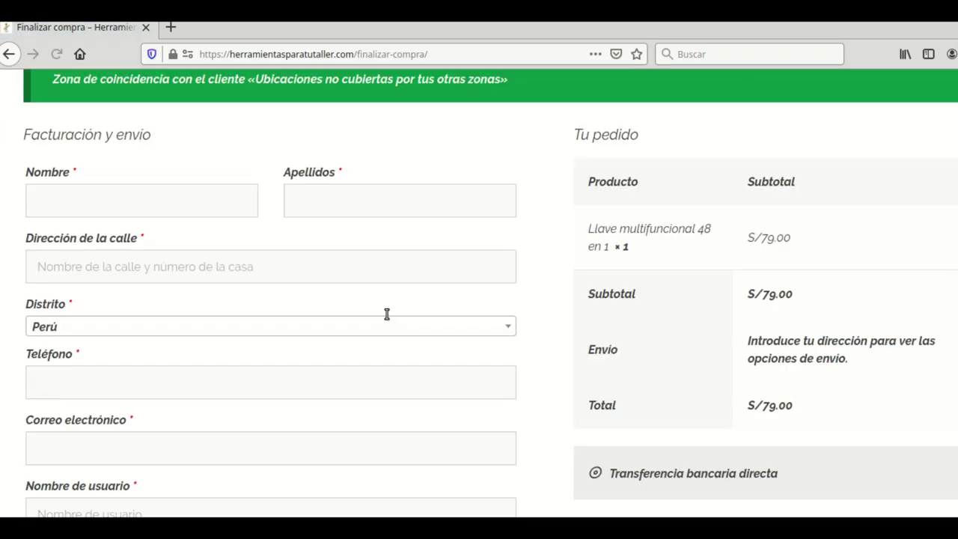
pyautogui.scroll(-2, 387, 315)
pyautogui.click(493, 198)
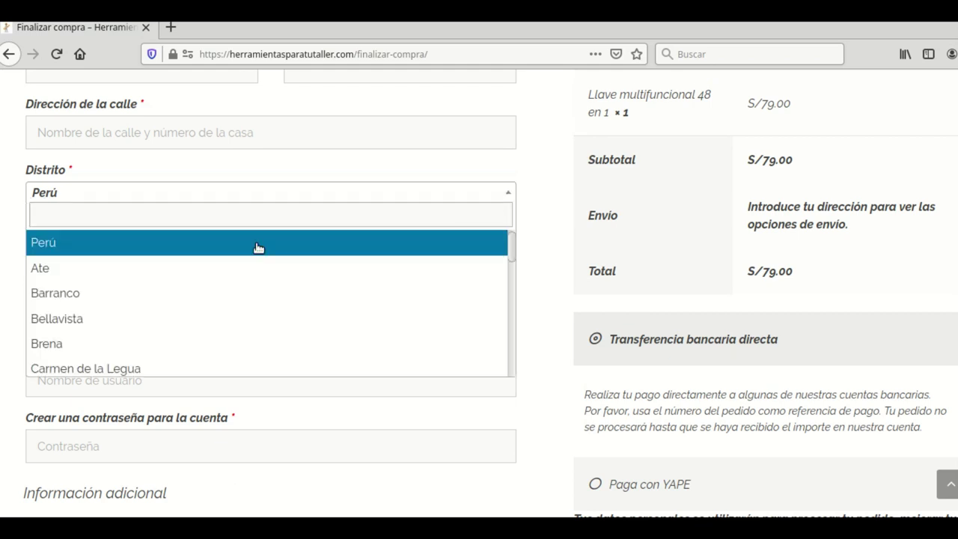
pyautogui.scroll(-6, 206, 321)
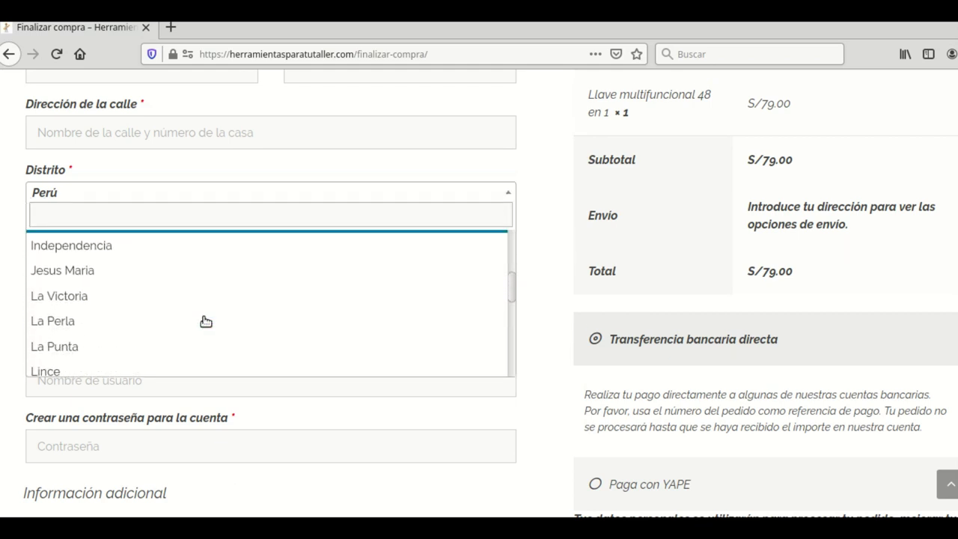
pyautogui.scroll(-5, 206, 321)
pyautogui.scroll(-5, 206, 321)
pyautogui.scroll(-2, 206, 321)
pyautogui.scroll(6, 206, 321)
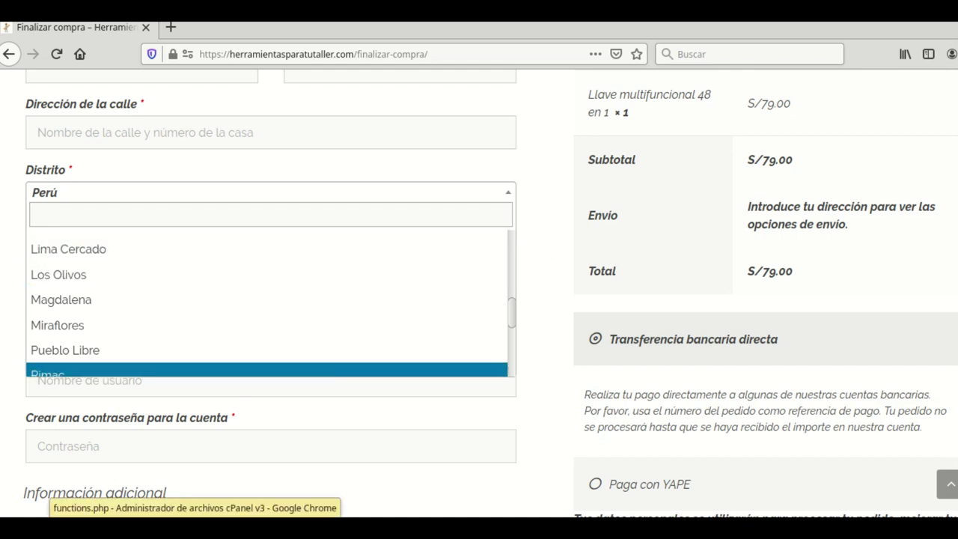
# Switch to the WordPress admin in Chrome and open WooCommerce's Envío settings.
pyautogui.click(195, 524)
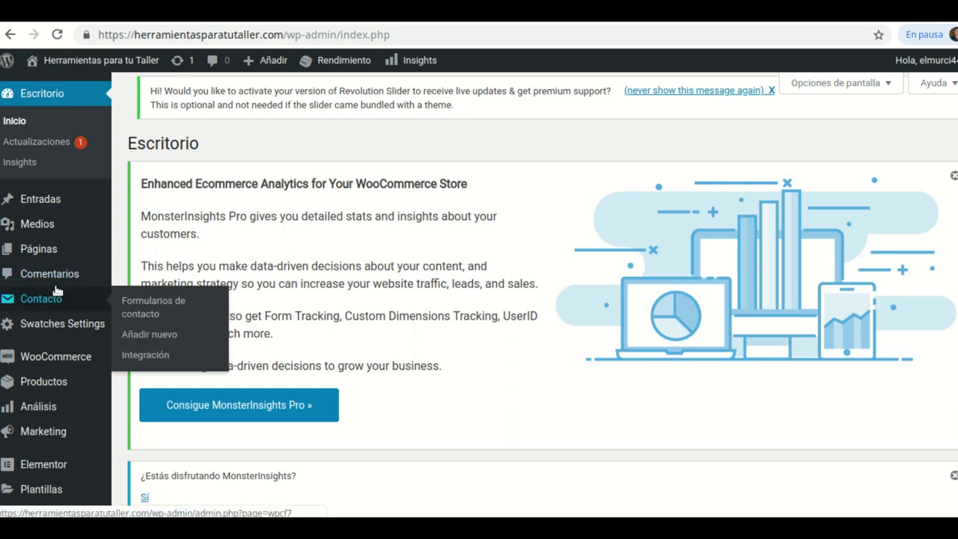
pyautogui.scroll(-1, 48, 268)
pyautogui.moveTo(53, 321)
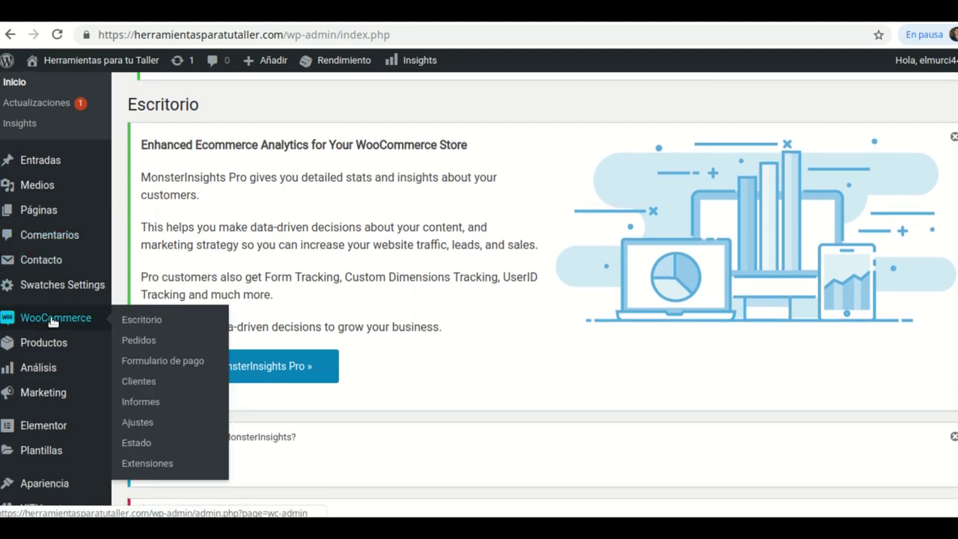
pyautogui.click(141, 423)
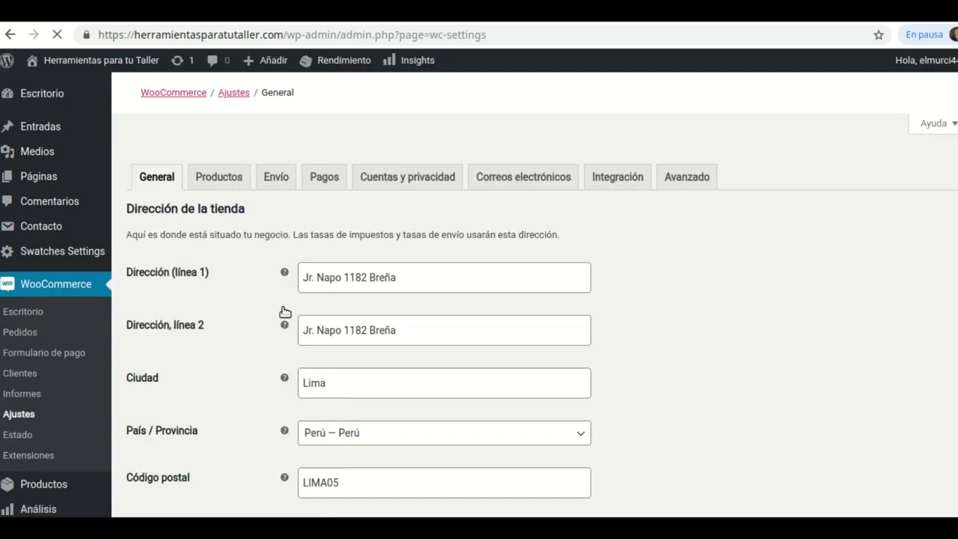
pyautogui.click(276, 327)
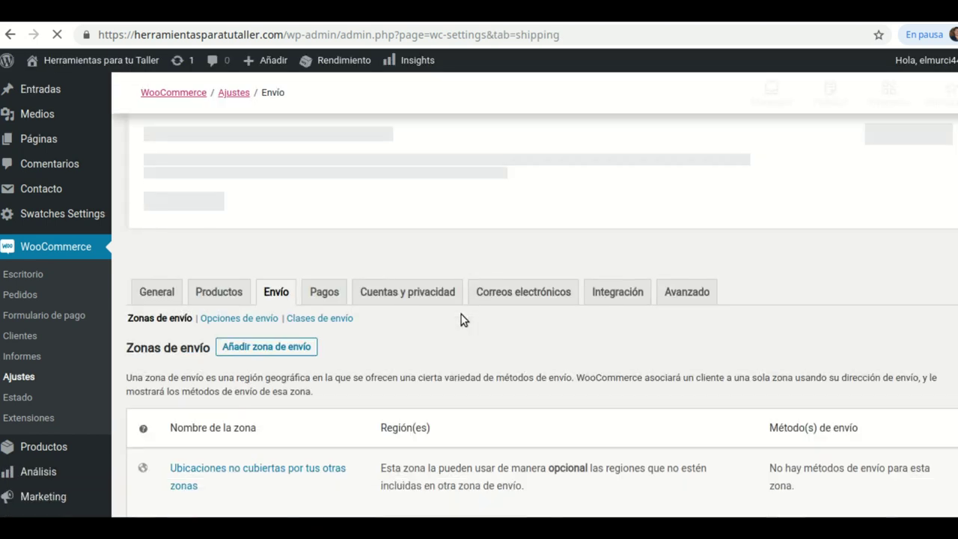
# Examine the shipping zones, checking which districts the Lima Centro zone covers.
pyautogui.scroll(-4, 460, 314)
pyautogui.scroll(-10, 458, 312)
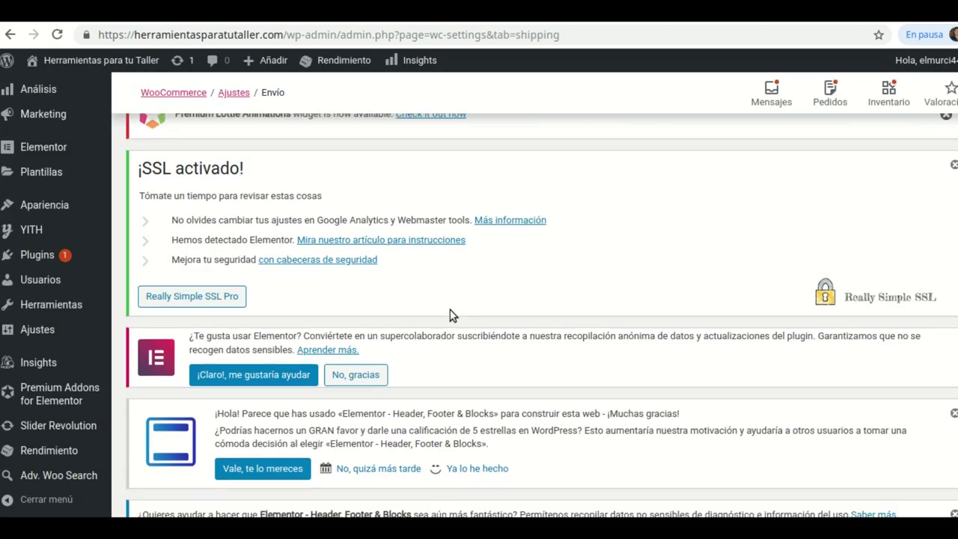
pyautogui.scroll(-1, 442, 313)
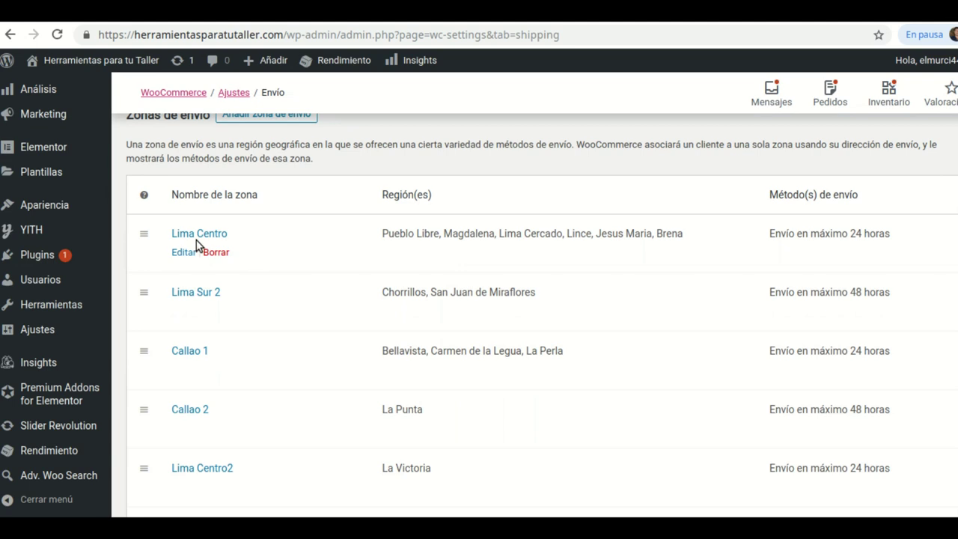
pyautogui.moveTo(179, 236)
pyautogui.moveTo(384, 234); pyautogui.dragTo(471, 248)
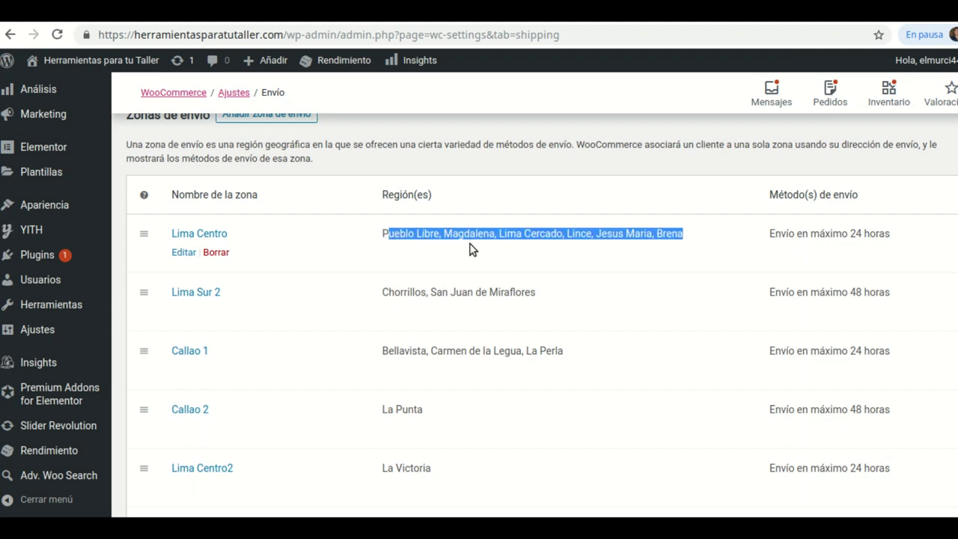
pyautogui.click(390, 241)
pyautogui.moveTo(384, 236); pyautogui.dragTo(619, 253)
pyautogui.click(568, 250)
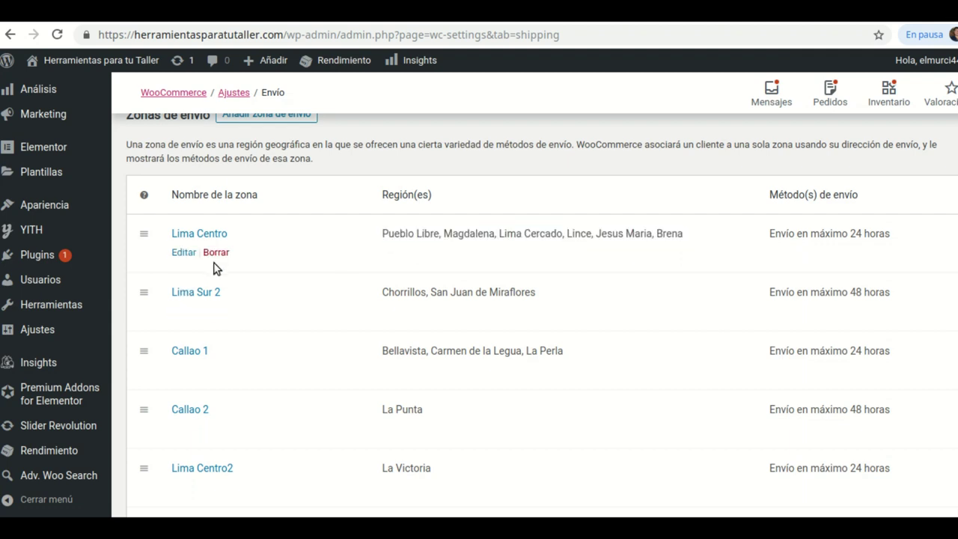
pyautogui.scroll(-1, 483, 406)
pyautogui.scroll(-2, 482, 406)
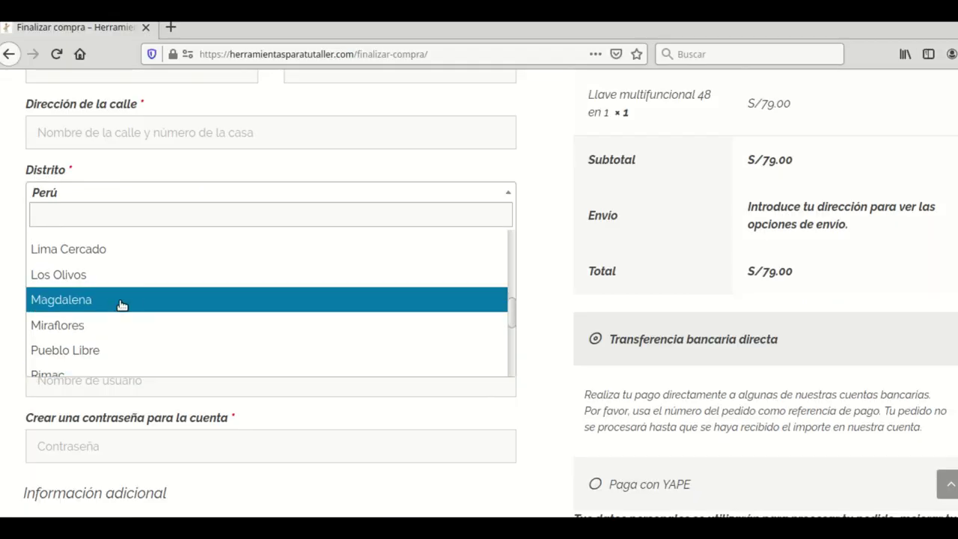
# Compare the remaining districts in the checkout's Distrito list with the regions assigned to the WooCommerce shipping zones.
pyautogui.scroll(-5, 122, 306)
pyautogui.scroll(-1, 108, 317)
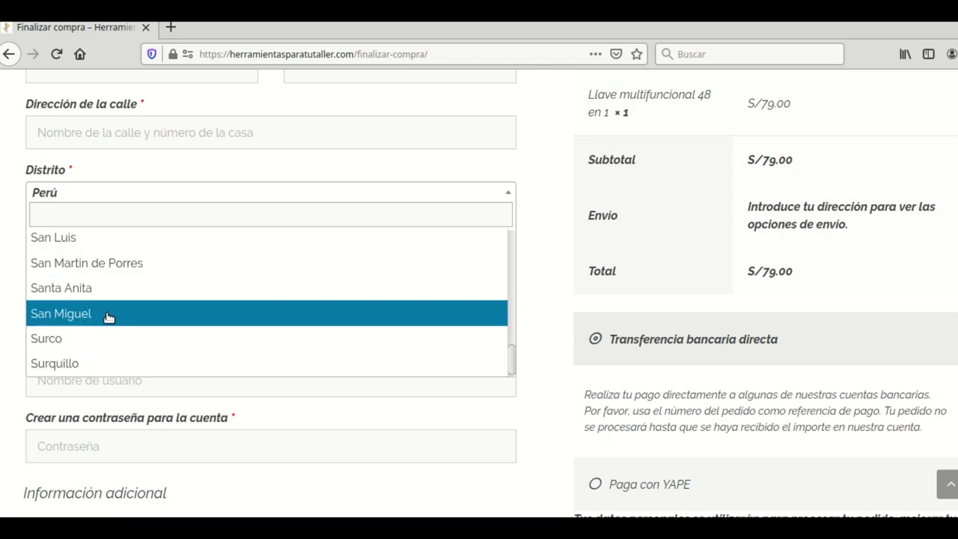
pyautogui.scroll(3, 112, 320)
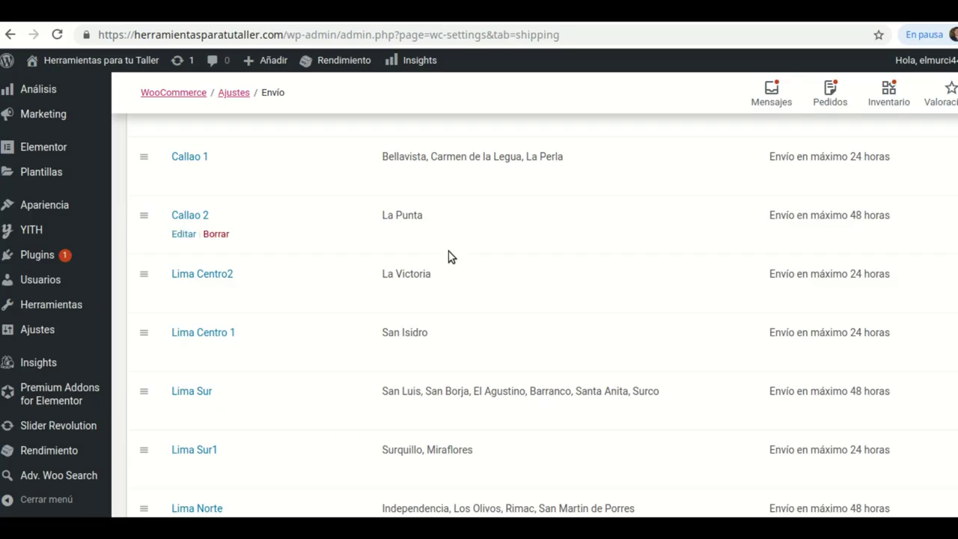
pyautogui.scroll(-1, 451, 257)
pyautogui.scroll(3, 450, 257)
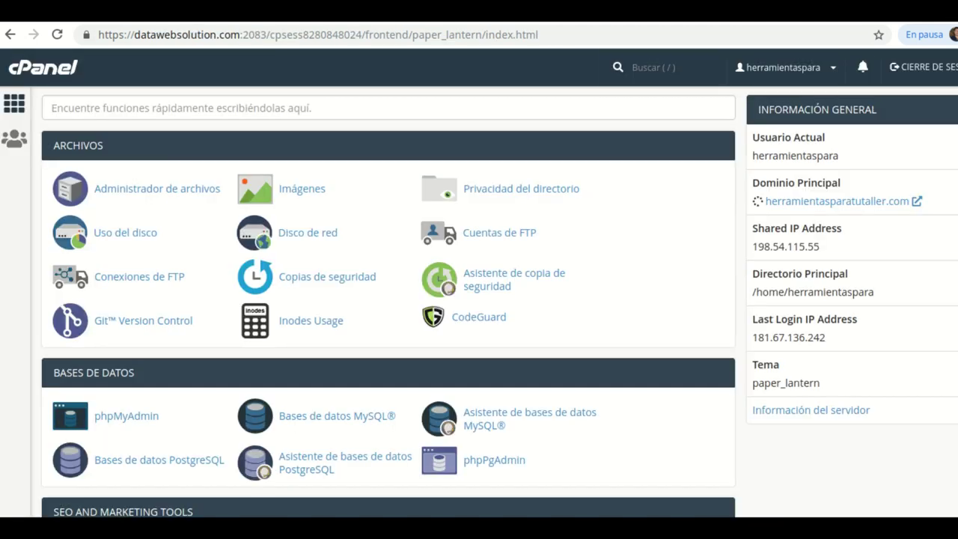
# In cPanel's file manager, open public_html/wp-content/themes/generatepress_child and show the file actions for functions.php.
pyautogui.click(137, 195)
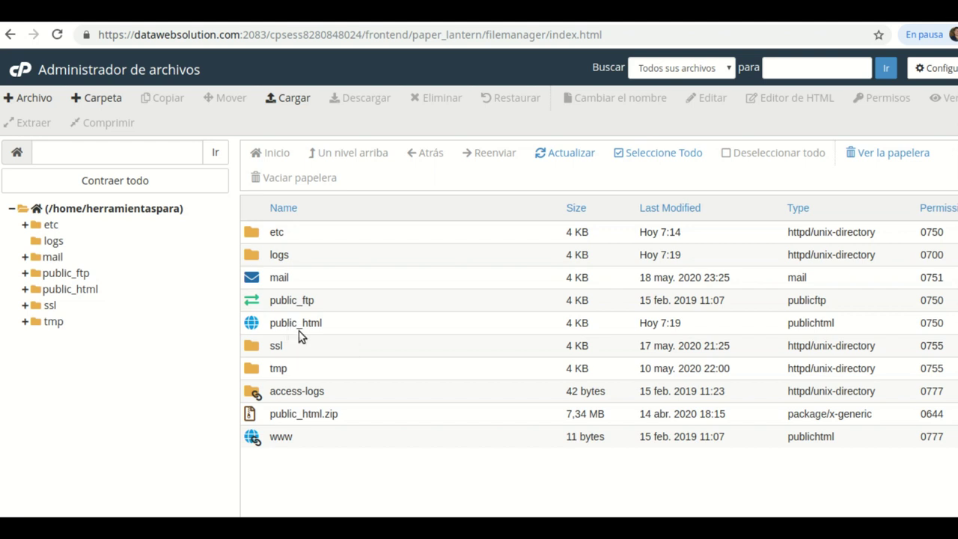
pyautogui.doubleClick(253, 325)
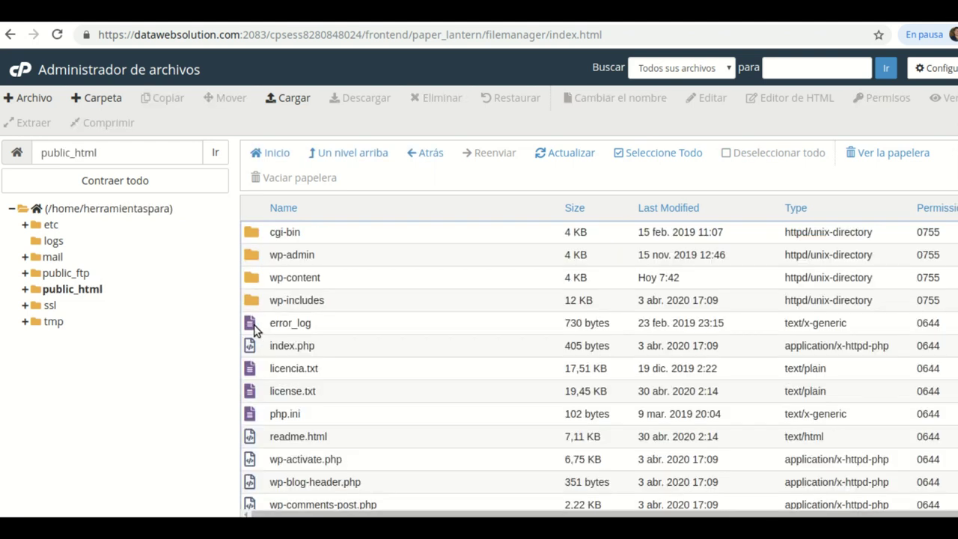
pyautogui.doubleClick(255, 282)
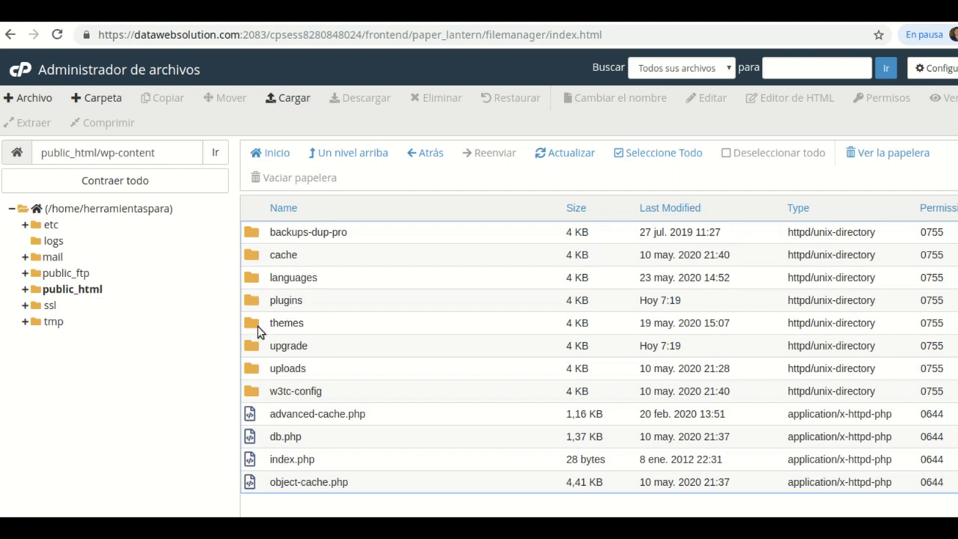
pyautogui.doubleClick(252, 330)
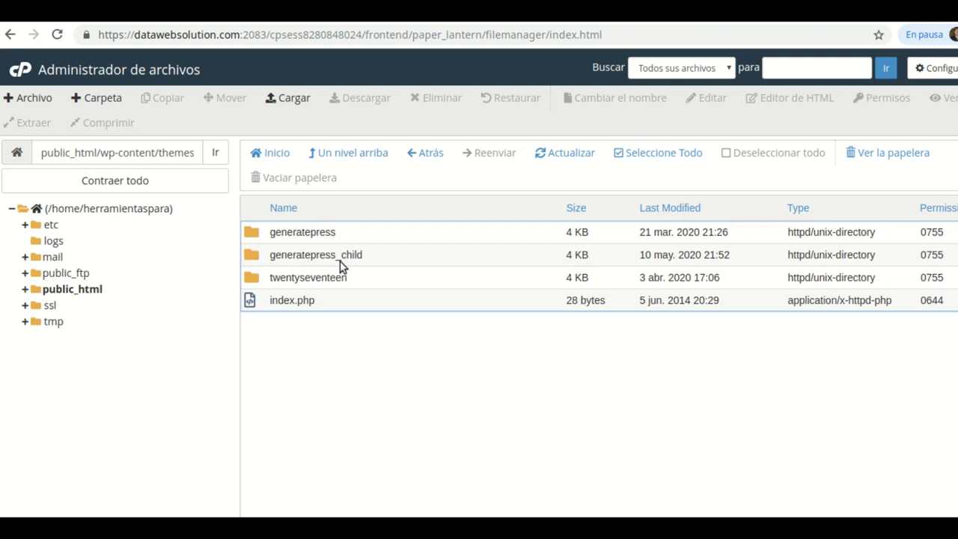
pyautogui.doubleClick(249, 255)
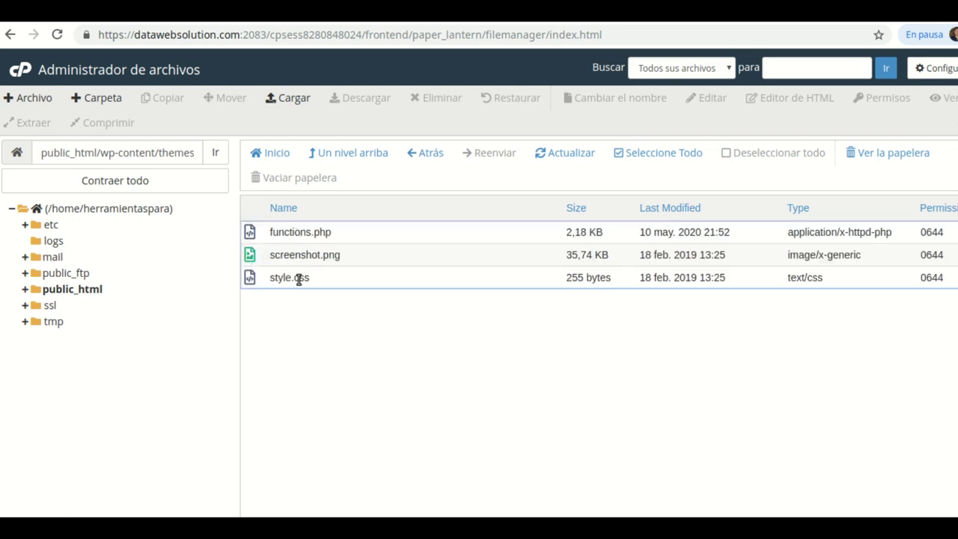
pyautogui.click(292, 233)
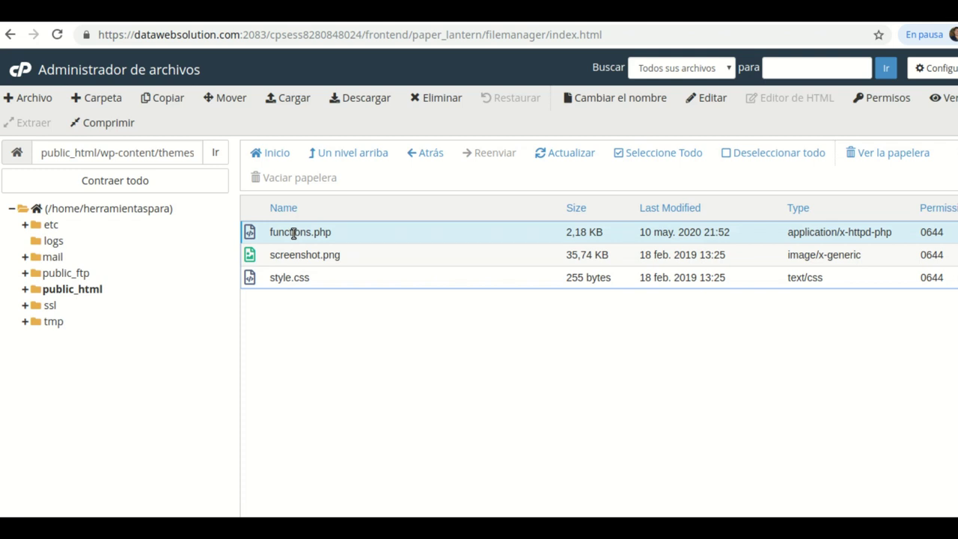
pyautogui.rightClick(293, 234)
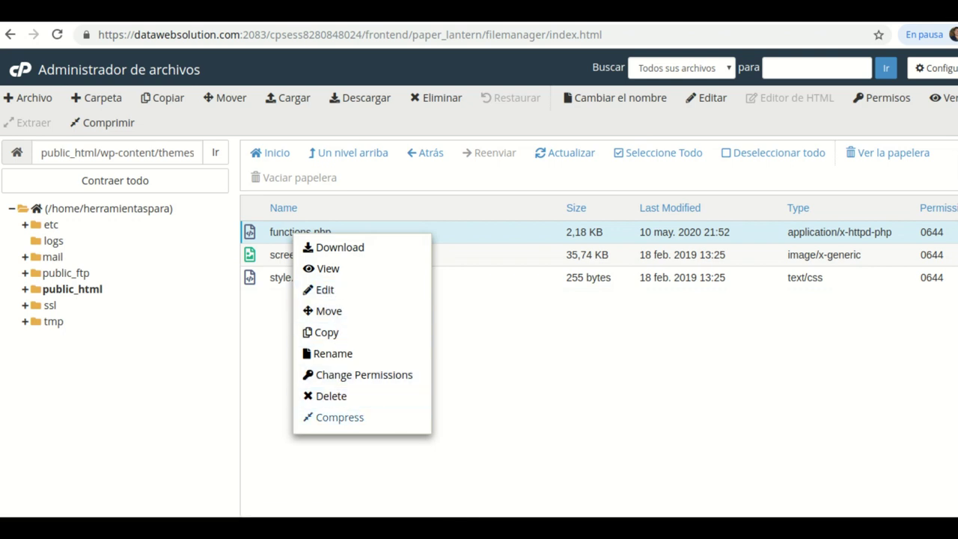
# Switch to the text file "codigo para distritos de Lima woo" and examine the syntax, district codes and names in its $states['PE'] array.
pyautogui.hotkey('alt', 'Tab')
pyautogui.scroll(1, 459, 309)
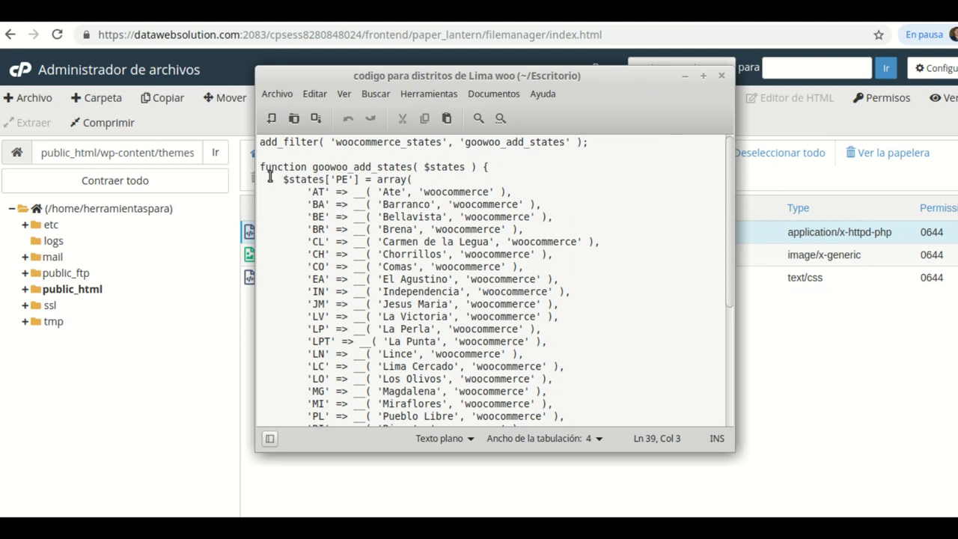
pyautogui.moveTo(306, 195); pyautogui.dragTo(397, 205)
pyautogui.click(543, 204)
pyautogui.moveTo(516, 191); pyautogui.dragTo(500, 191)
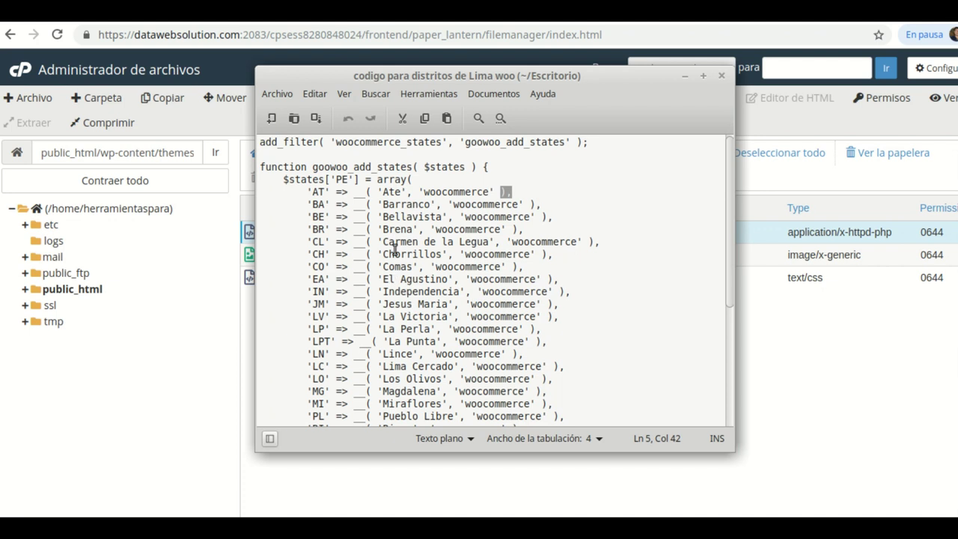
pyautogui.click(314, 192)
pyautogui.write('AT')
pyautogui.moveTo(300, 192); pyautogui.dragTo(491, 364)
pyautogui.click(605, 325)
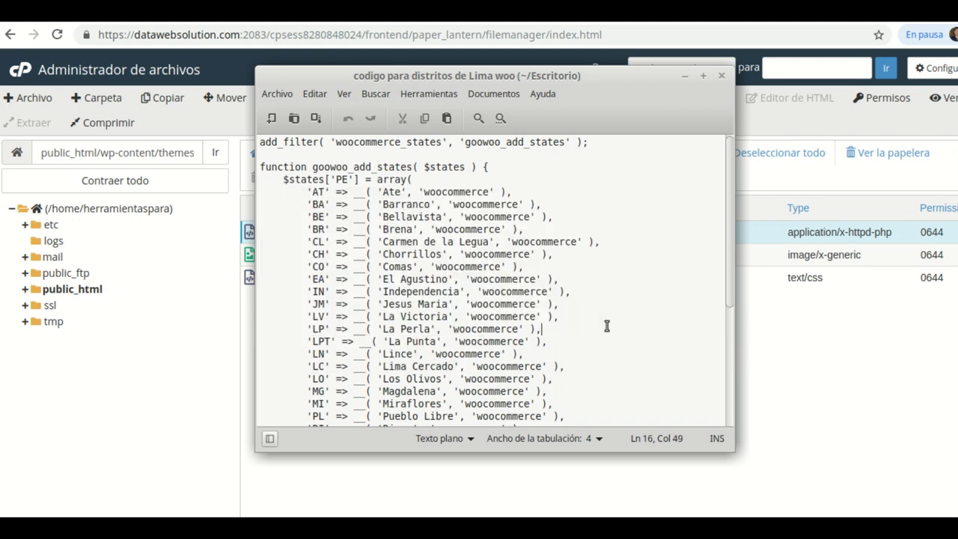
pyautogui.scroll(-1, 341, 233)
pyautogui.scroll(-4, 341, 233)
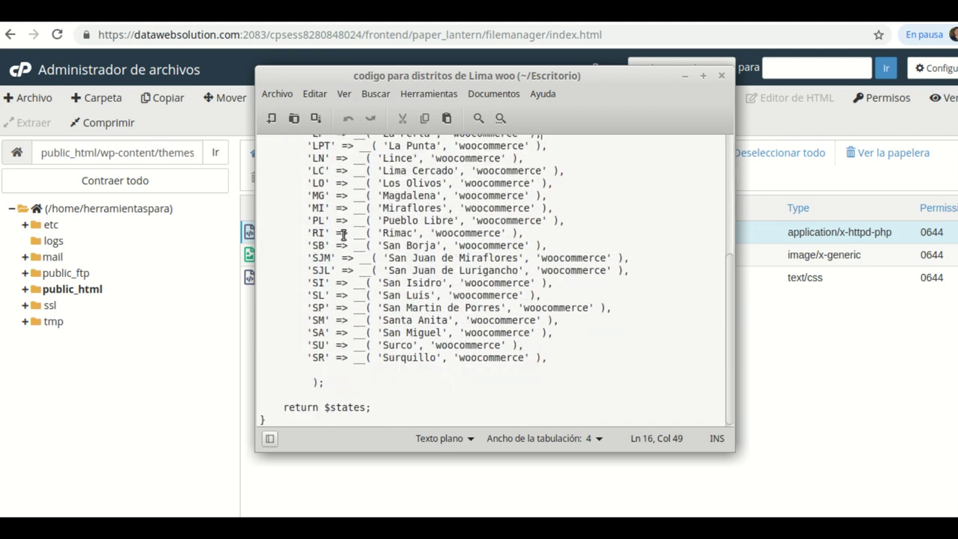
pyautogui.click(300, 383)
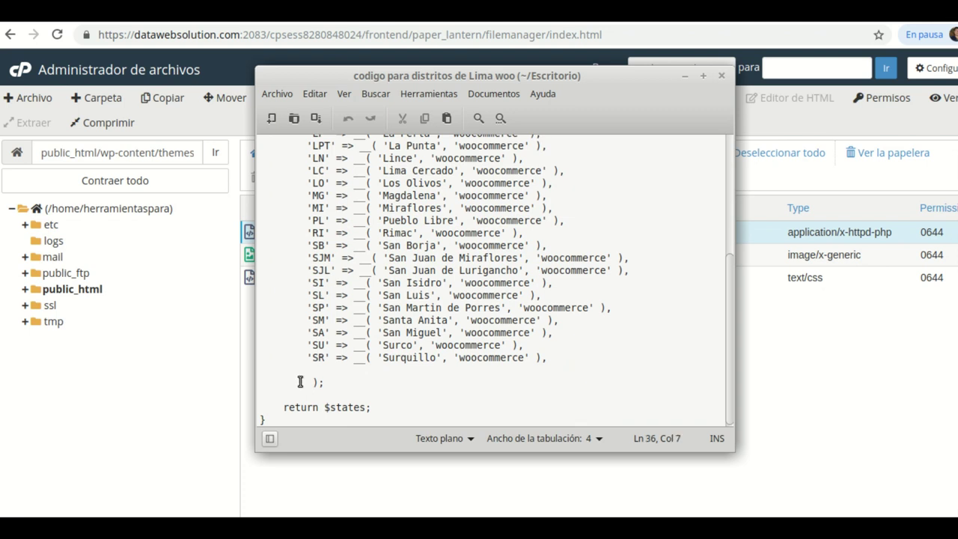
# Examine the district code's opening add_filter and goowoo_add_states lines and its closing lines through return $states.
pyautogui.moveTo(367, 383); pyautogui.dragTo(392, 407)
pyautogui.click(295, 376)
pyautogui.moveTo(317, 383); pyautogui.dragTo(387, 408)
pyautogui.click(310, 382)
pyautogui.moveTo(310, 382); pyautogui.dragTo(279, 419)
pyautogui.click(335, 392)
pyautogui.scroll(5, 405, 274)
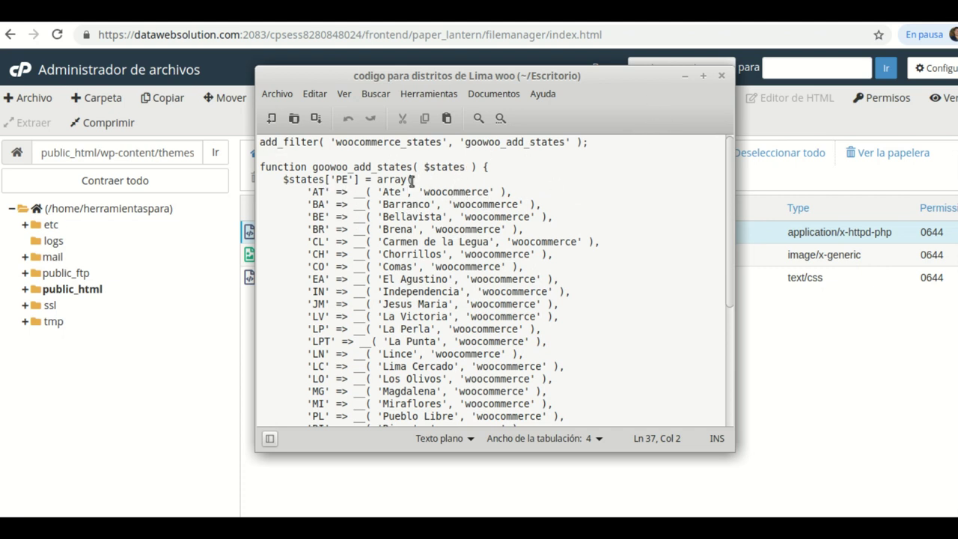
pyautogui.moveTo(512, 193); pyautogui.dragTo(260, 145)
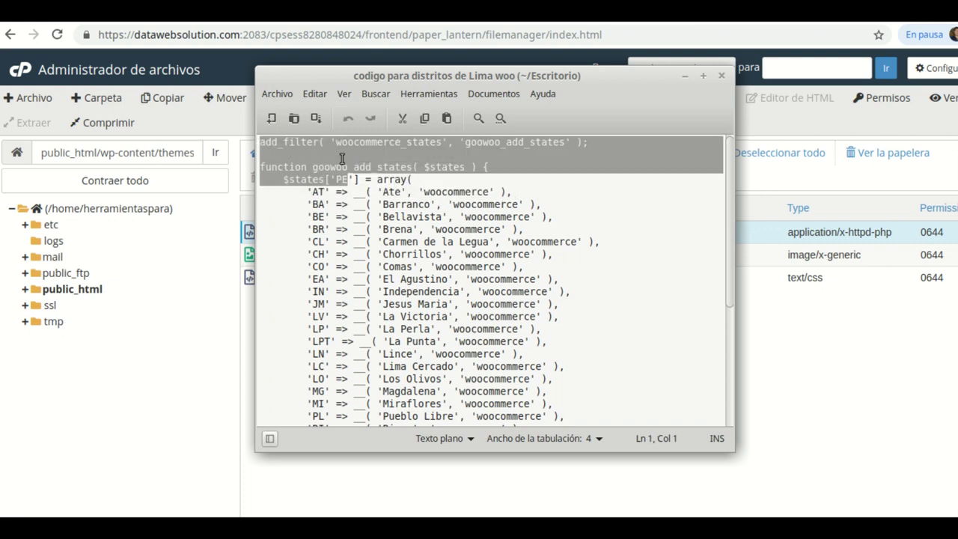
pyautogui.moveTo(524, 194); pyautogui.dragTo(247, 133)
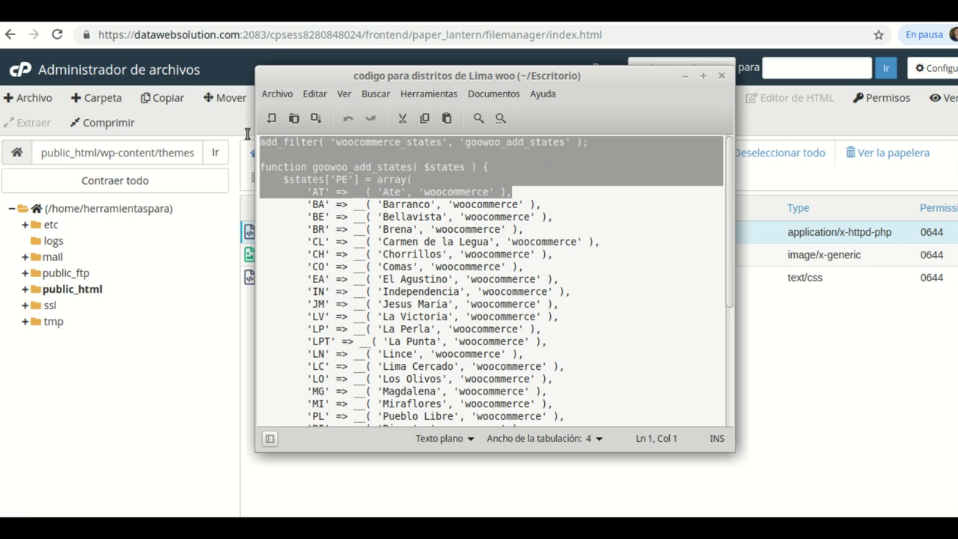
pyautogui.click(621, 267)
pyautogui.scroll(-1, 341, 338)
pyautogui.scroll(-4, 342, 338)
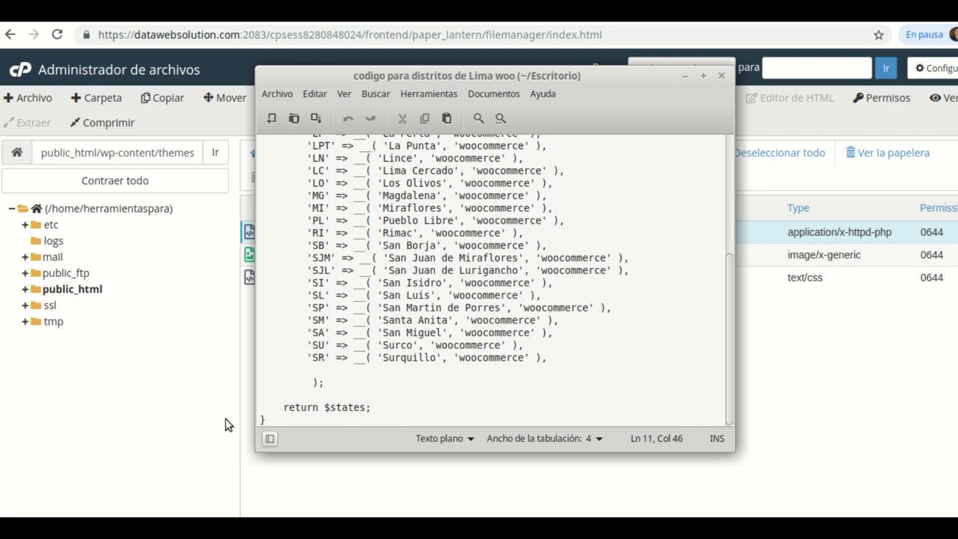
pyautogui.moveTo(263, 417); pyautogui.dragTo(275, 382)
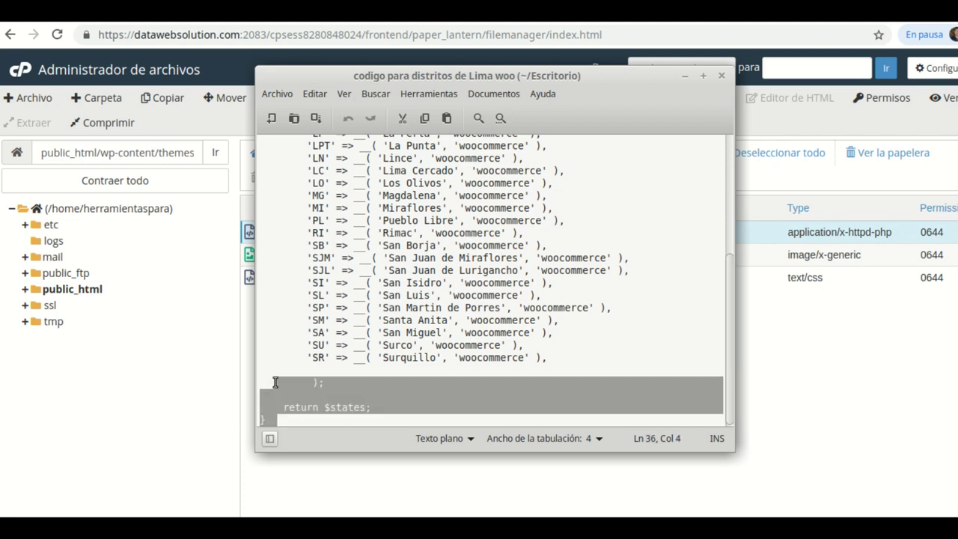
pyautogui.click(392, 403)
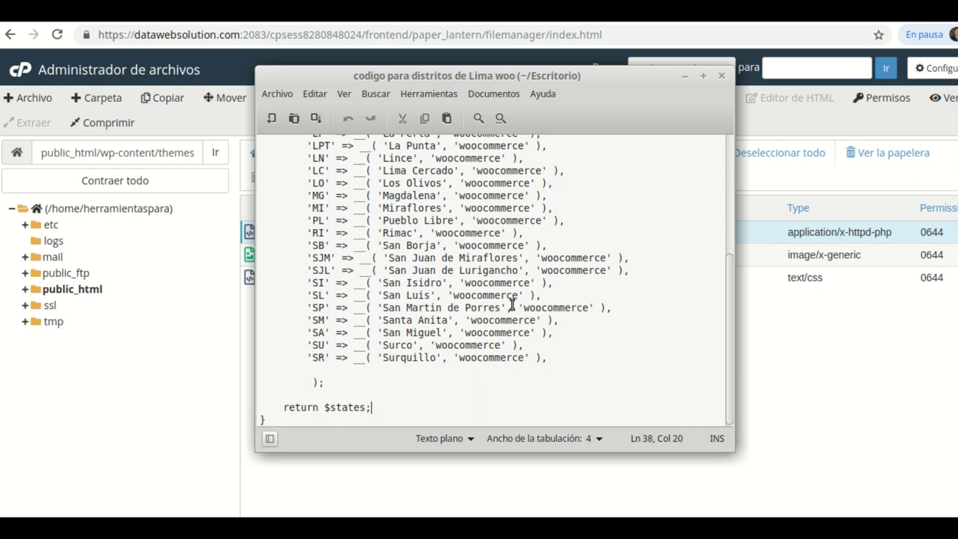
# Switch from the WooCommerce shipping zones to the Finalizar compra page, close the open Distrito list and examine the billing form's fields.
pyautogui.hotkey('alt', 'Tab')
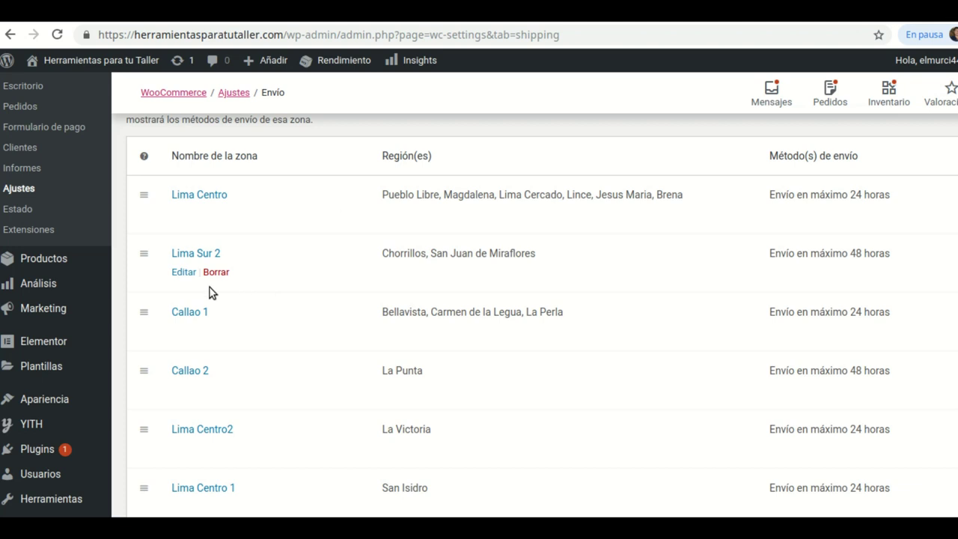
pyautogui.scroll(-1, 264, 282)
pyautogui.scroll(3, 264, 281)
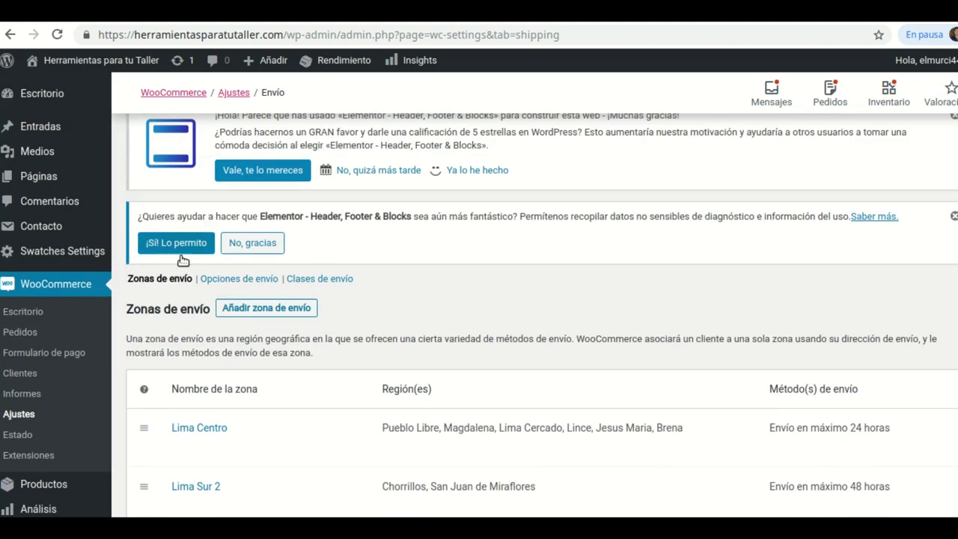
pyautogui.scroll(-1, 242, 342)
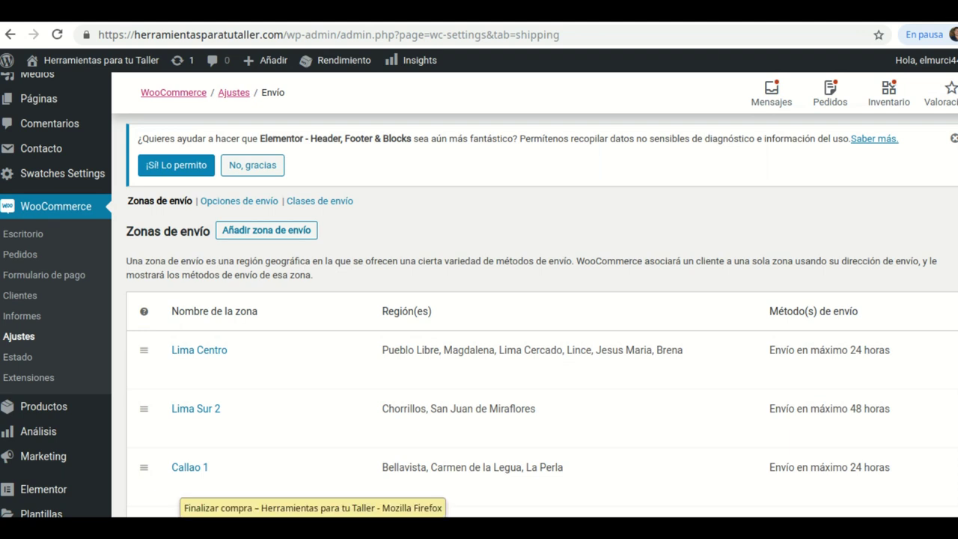
pyautogui.click(313, 524)
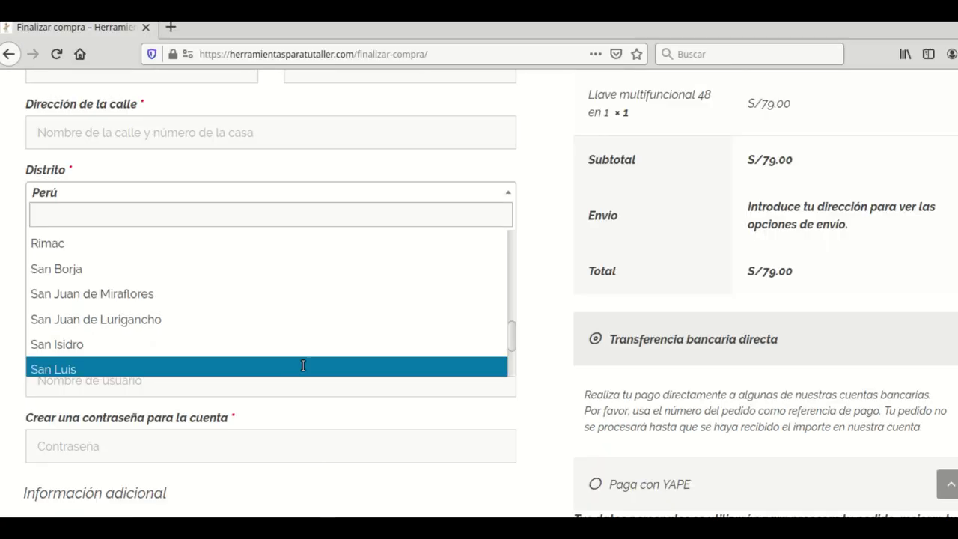
pyautogui.scroll(3, 279, 297)
pyautogui.scroll(2, 279, 297)
pyautogui.scroll(5, 372, 205)
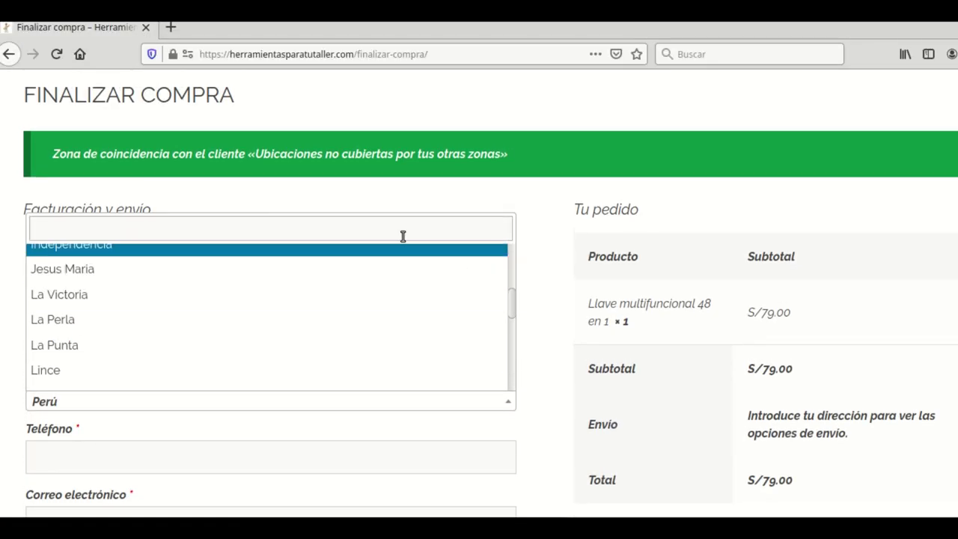
pyautogui.click(422, 200)
pyautogui.scroll(-1, 135, 239)
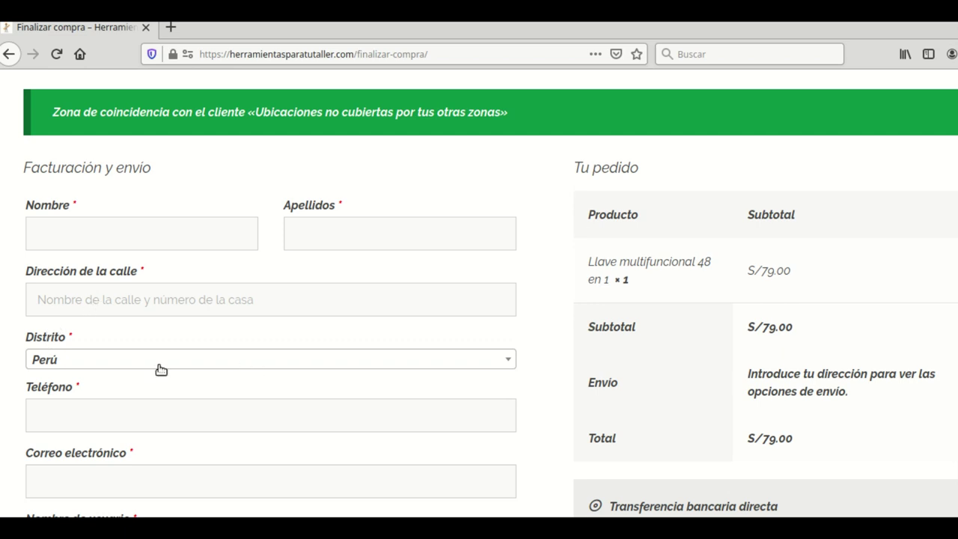
pyautogui.scroll(-1, 317, 376)
pyautogui.scroll(1, 319, 375)
pyautogui.scroll(-1, 399, 349)
pyautogui.scroll(1, 367, 371)
# Return to the WordPress admin and locate Checkout Field Editor for WooCommerce among the installed plugins.
pyautogui.click(194, 529)
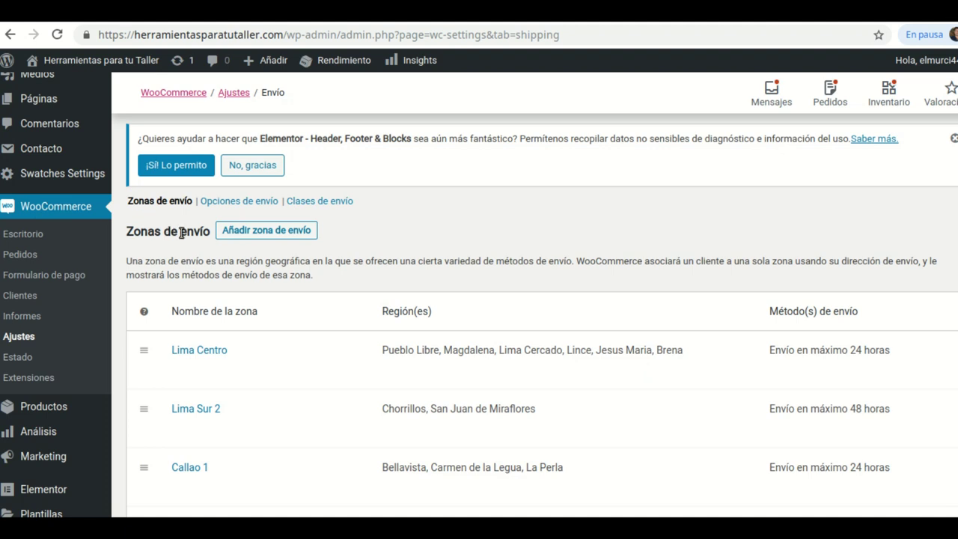
pyautogui.scroll(-2, 204, 305)
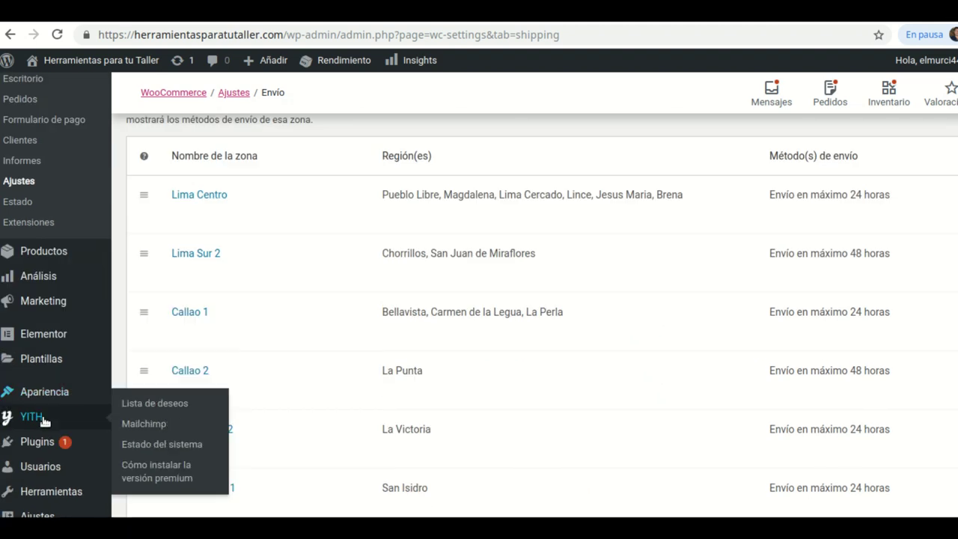
pyautogui.moveTo(39, 443)
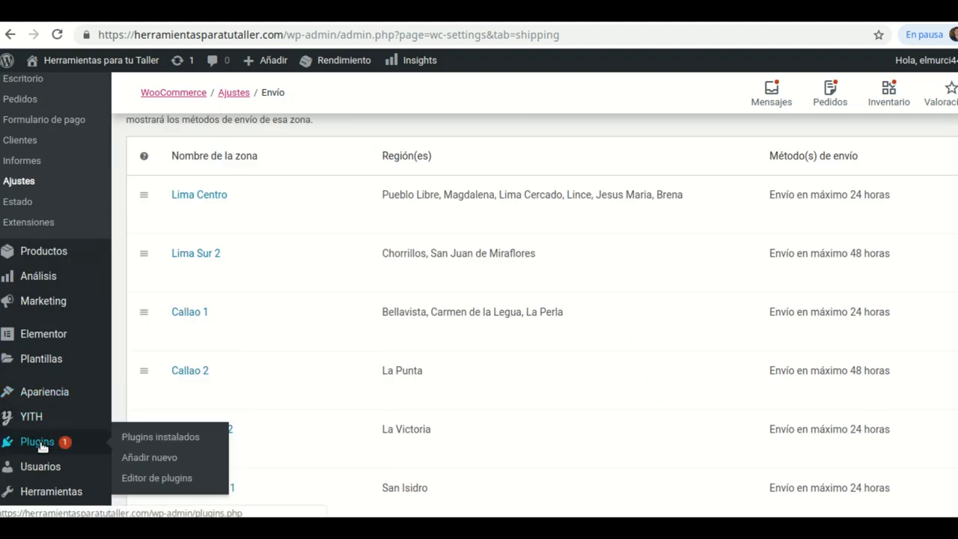
pyautogui.click(148, 438)
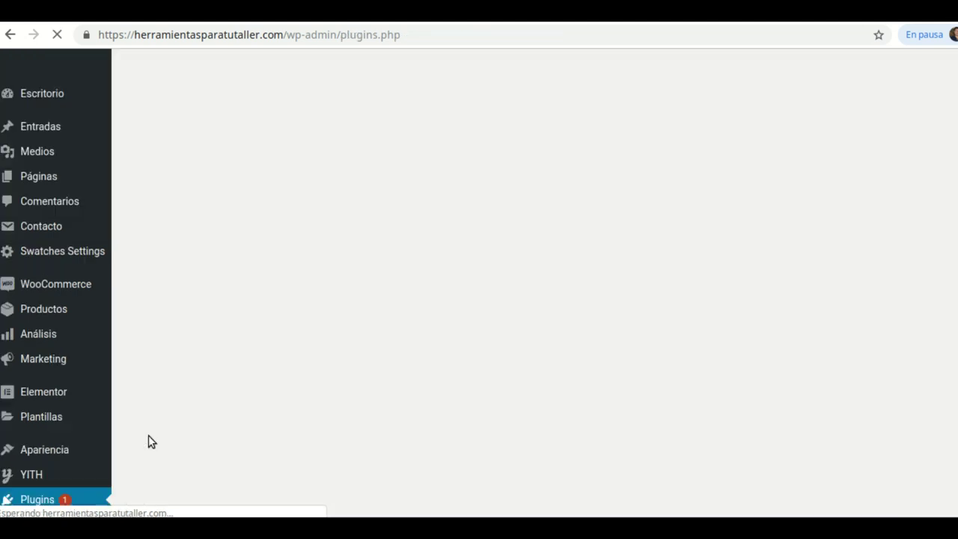
pyautogui.scroll(-5, 436, 358)
pyautogui.scroll(-11, 432, 353)
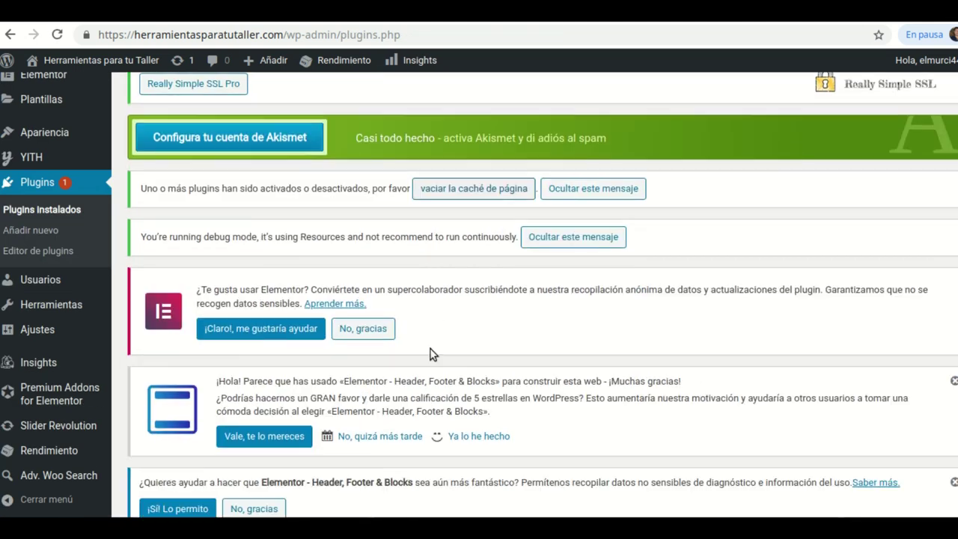
pyautogui.scroll(-1, 430, 352)
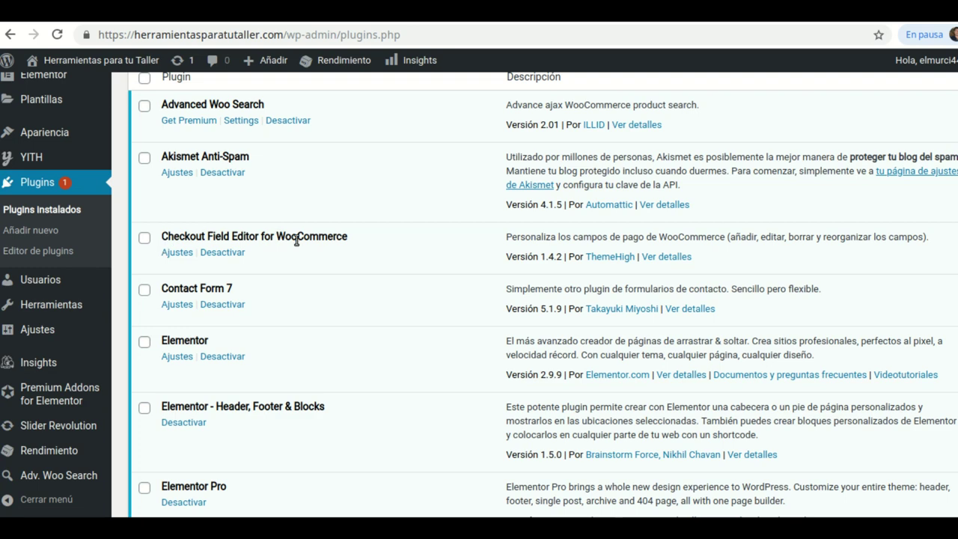
# Search the add-new plugin directory for "checkout field editor for woocommerce" and view the matching plugins.
pyautogui.scroll(15, 363, 220)
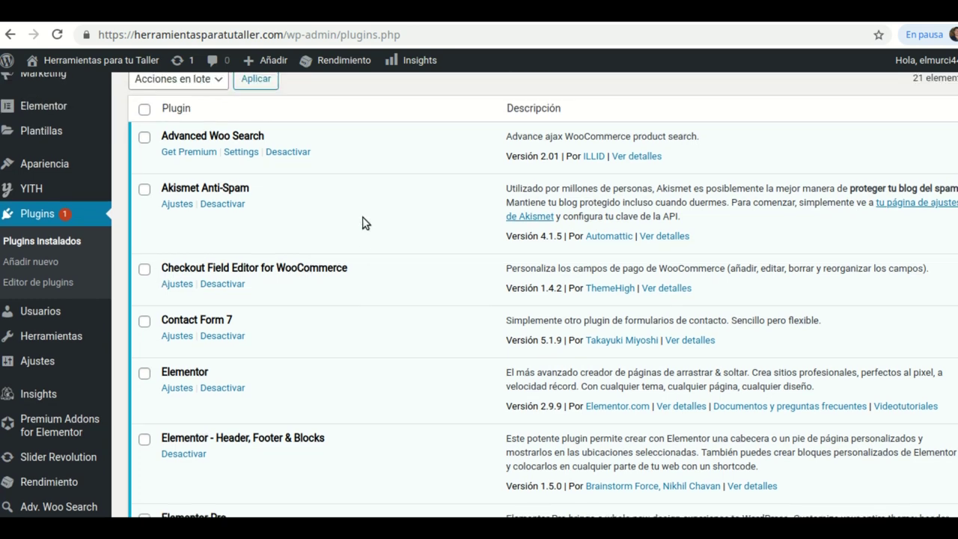
pyautogui.scroll(5, 363, 222)
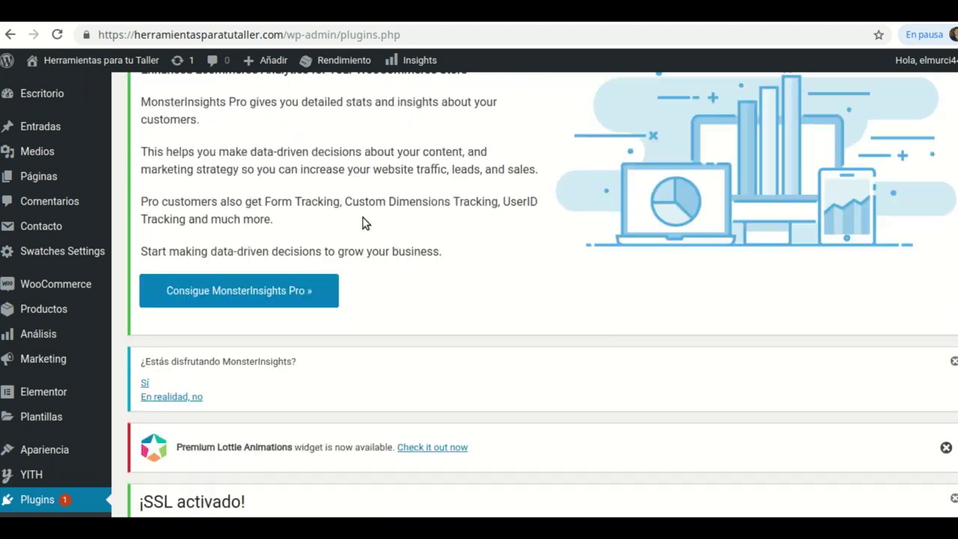
pyautogui.click(213, 149)
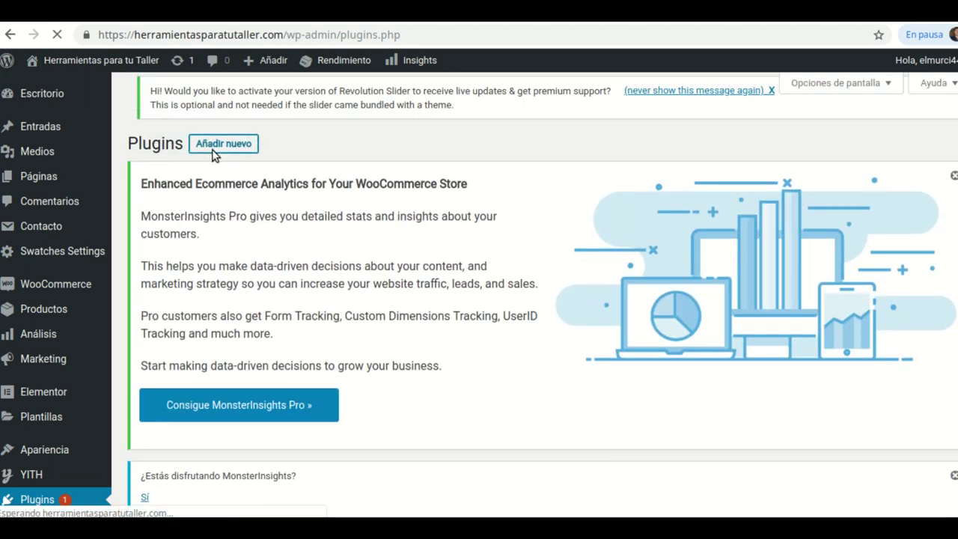
pyautogui.scroll(-2, 590, 331)
pyautogui.scroll(-10, 631, 350)
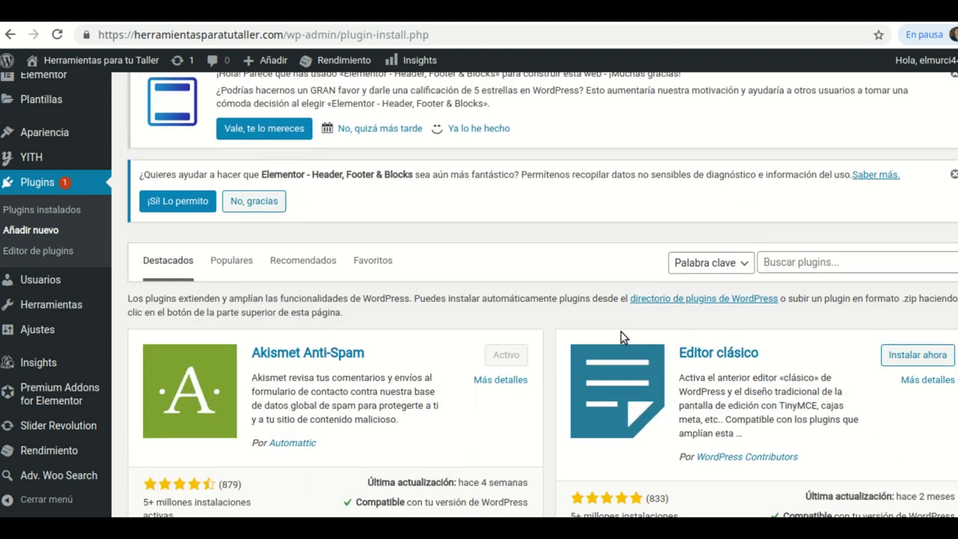
pyautogui.click(788, 268)
pyautogui.write('ch')
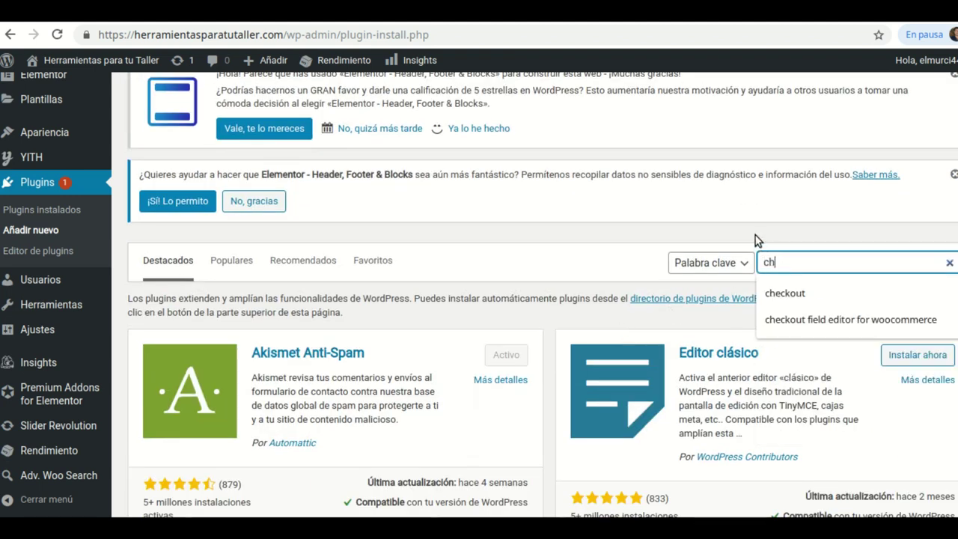
pyautogui.write('heckout field editor for w')
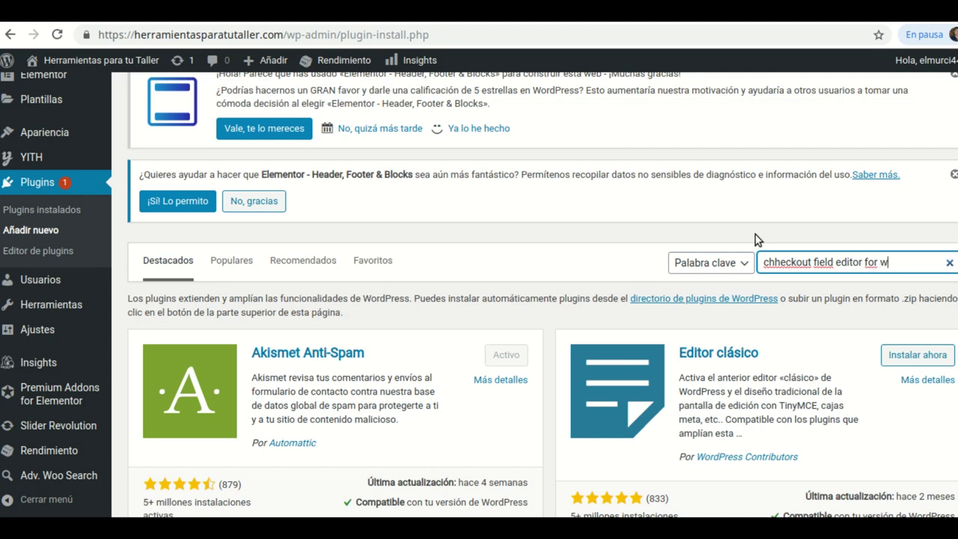
pyautogui.write('merce')
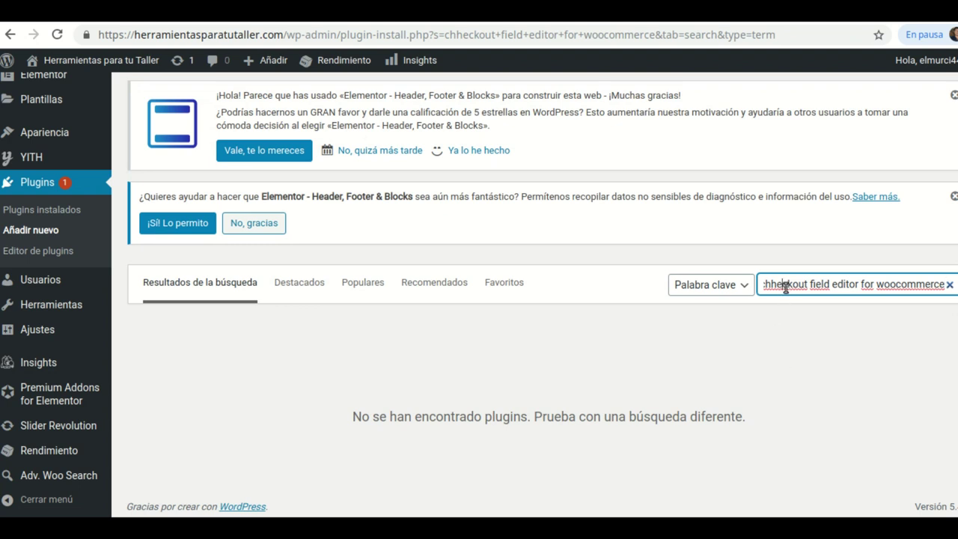
pyautogui.press('BackSpace')
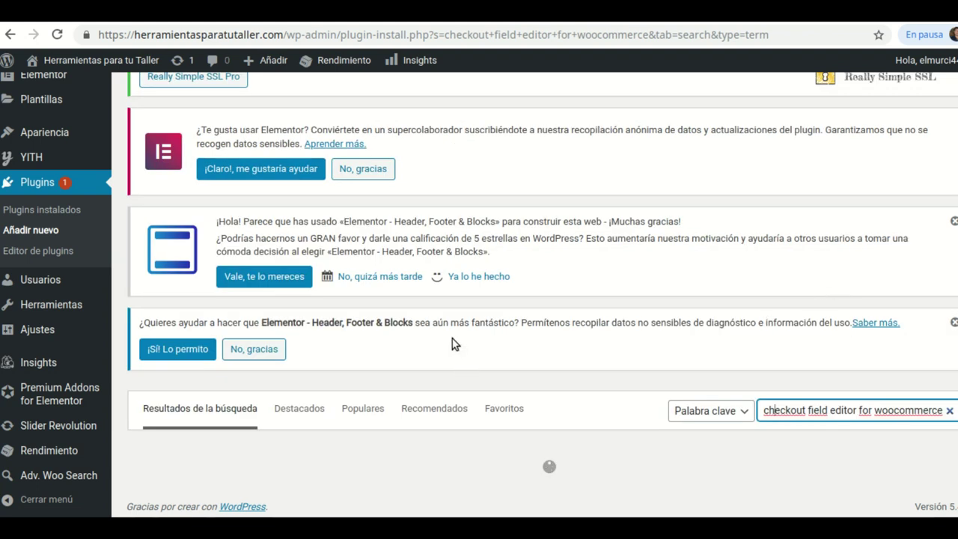
pyautogui.scroll(-4, 454, 342)
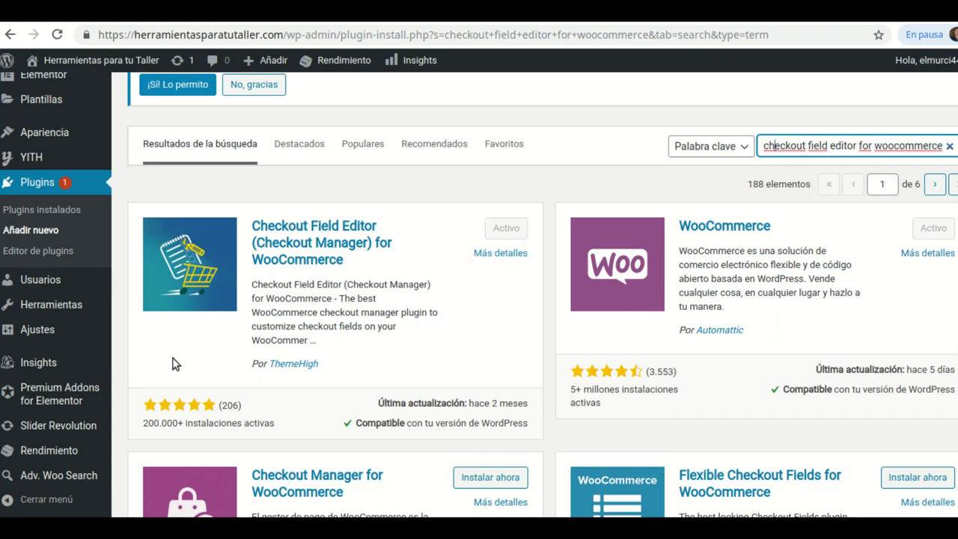
pyautogui.scroll(-1, 30, 374)
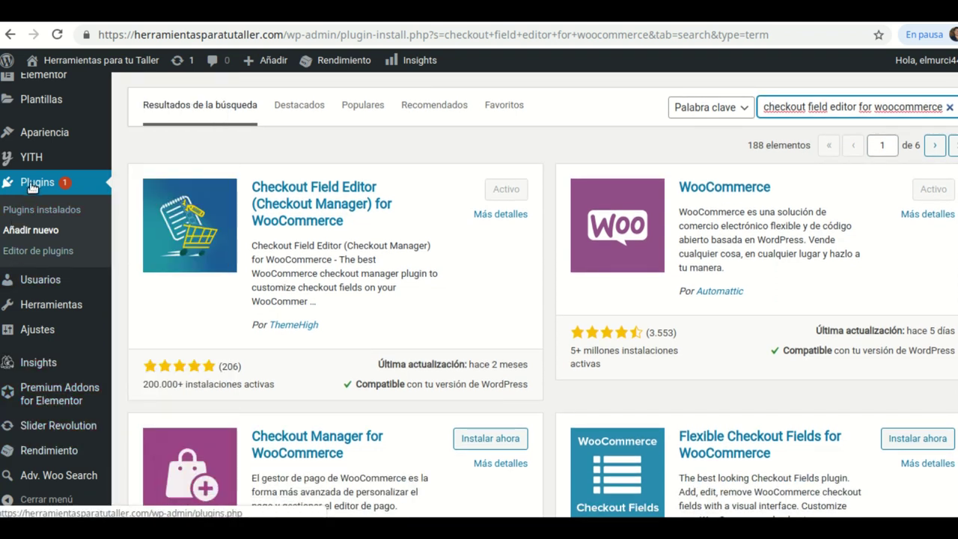
# From the installed plugins, open the settings of Checkout Field Editor for WooCommerce and review its billing fields.
pyautogui.click(34, 213)
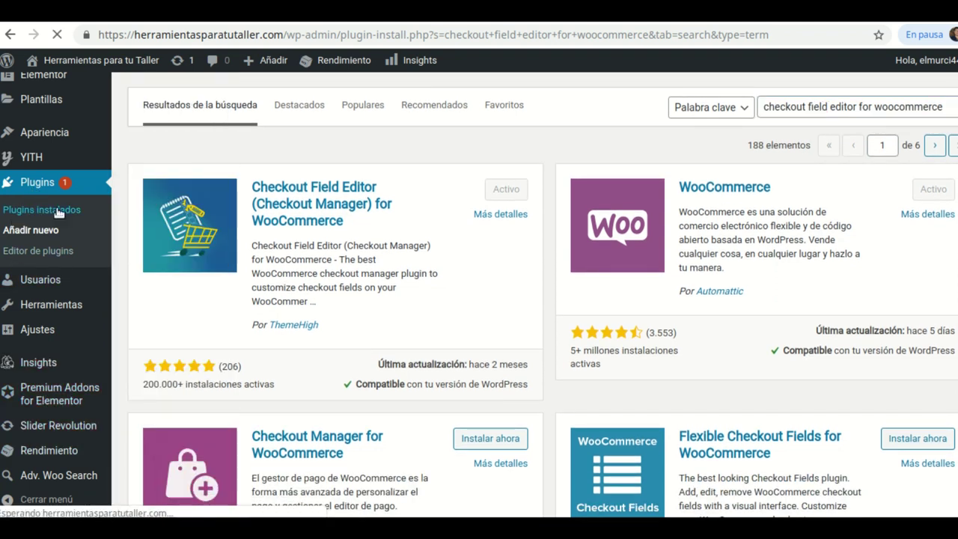
pyautogui.scroll(-5, 484, 387)
pyautogui.scroll(-10, 429, 375)
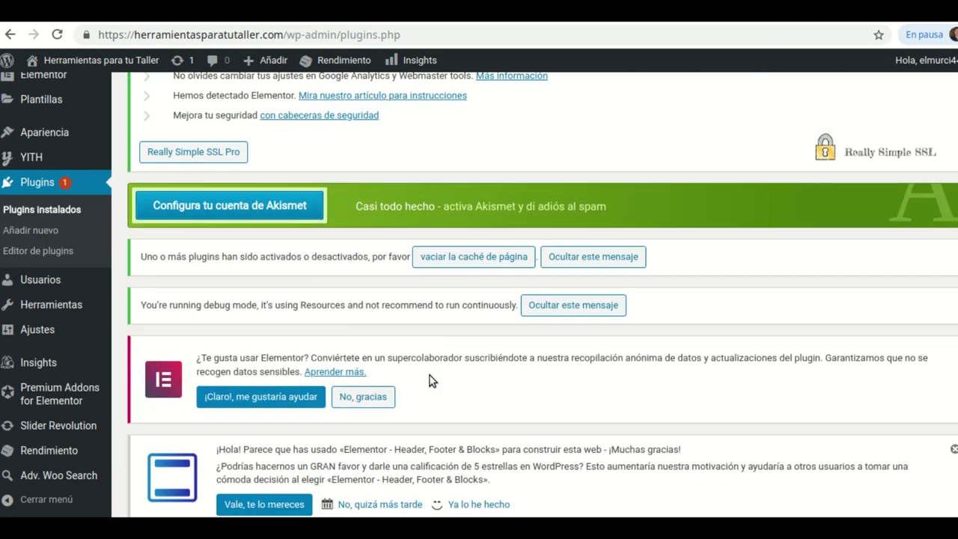
pyautogui.scroll(1, 430, 379)
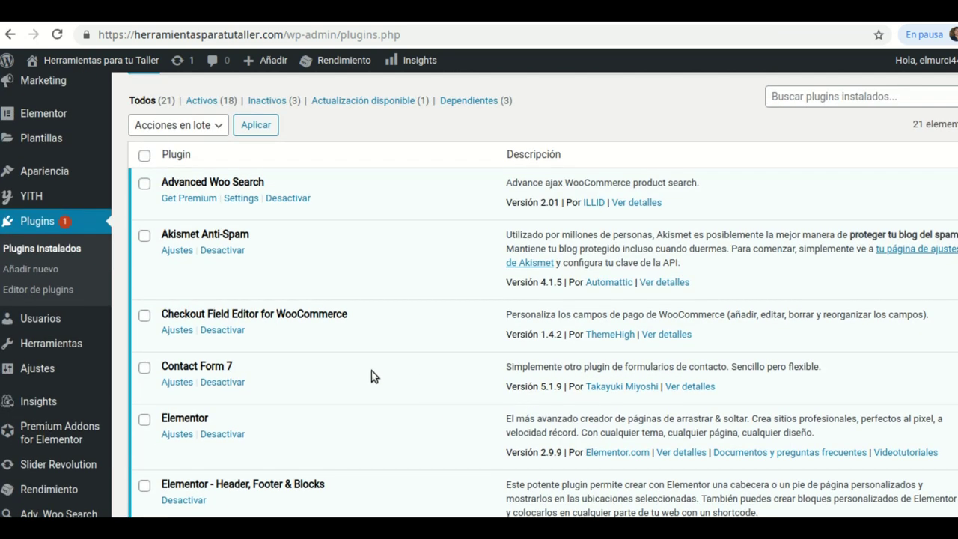
pyautogui.click(174, 332)
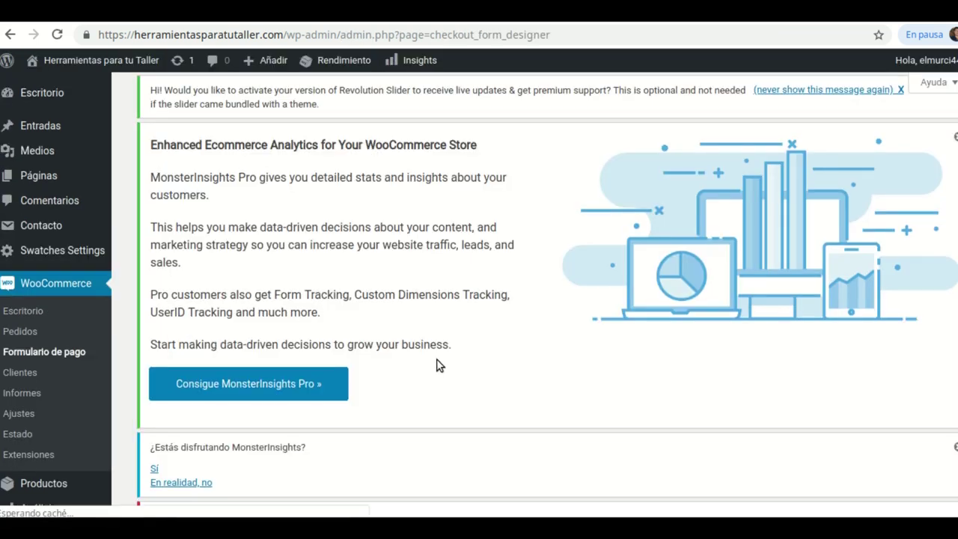
pyautogui.scroll(-15, 436, 364)
pyautogui.scroll(-2, 436, 363)
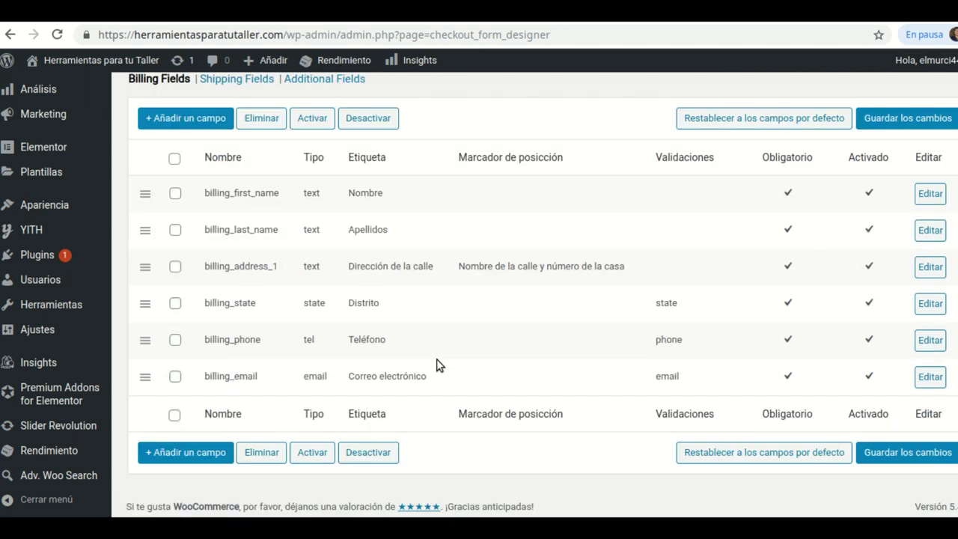
pyautogui.scroll(1, 433, 363)
pyautogui.scroll(-1, 291, 299)
pyautogui.scroll(-1, 291, 299)
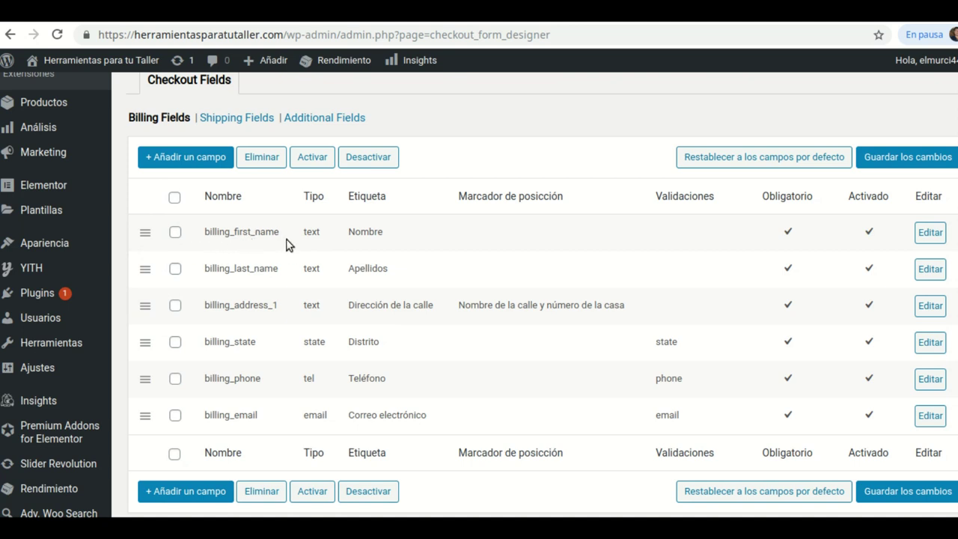
# View the edit options of billing_first_name without changing them, and briefly select and deselect the billing_address_1 field.
pyautogui.click(932, 236)
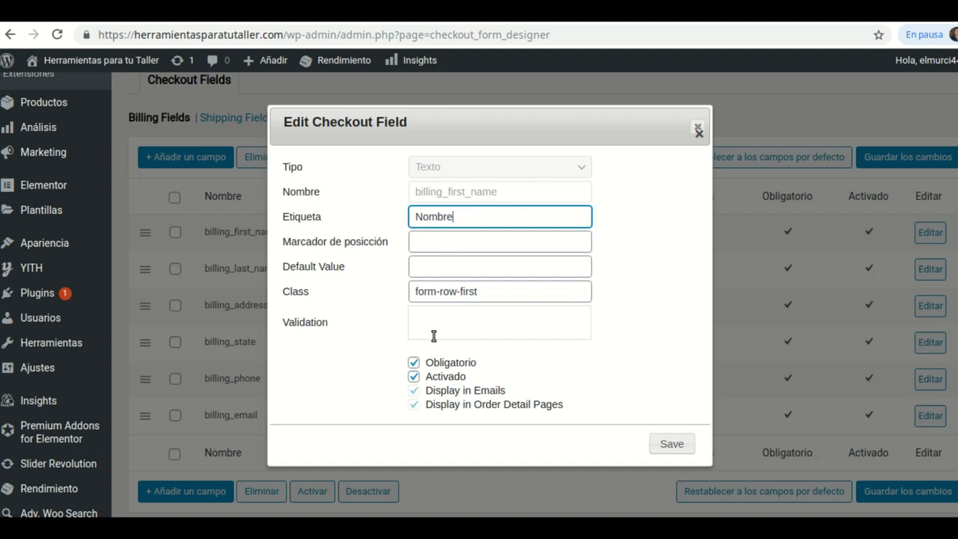
pyautogui.click(698, 131)
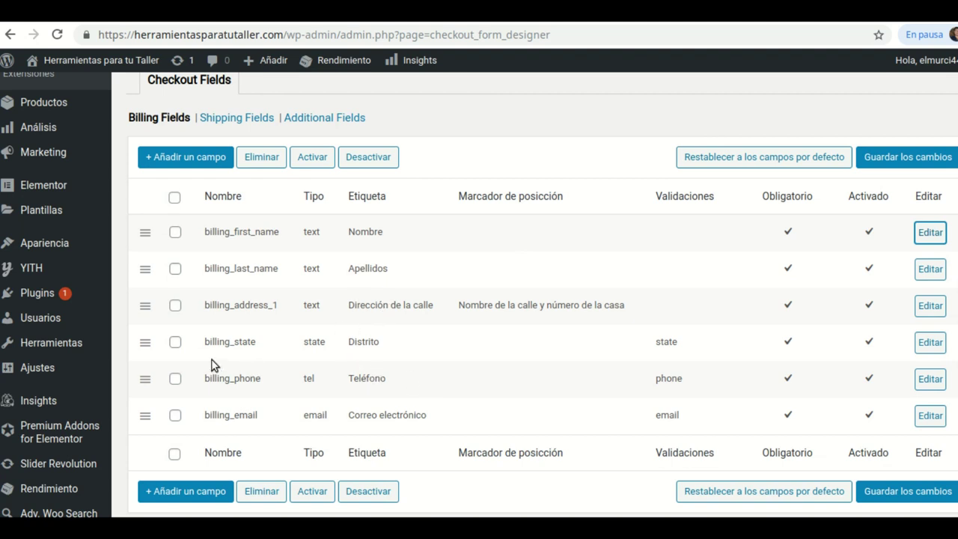
pyautogui.click(175, 307)
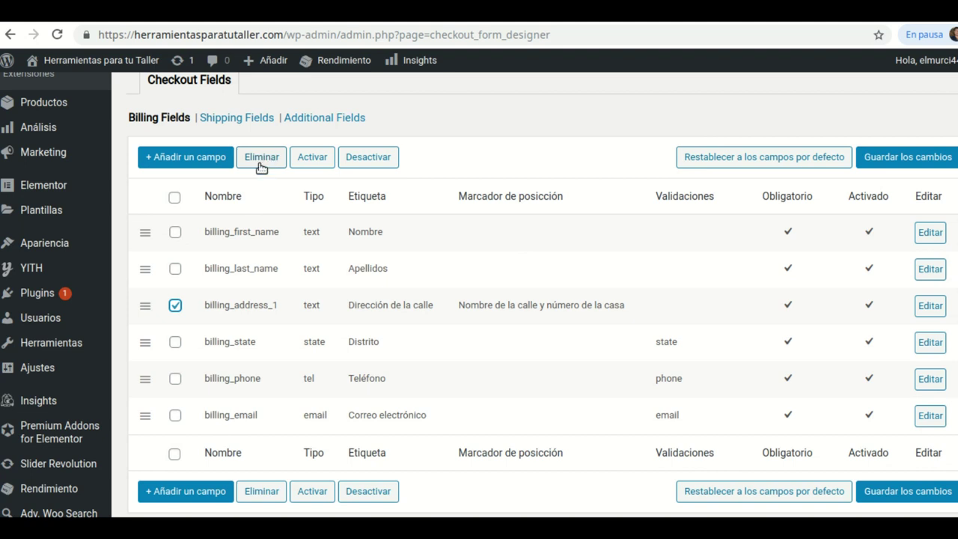
pyautogui.click(175, 305)
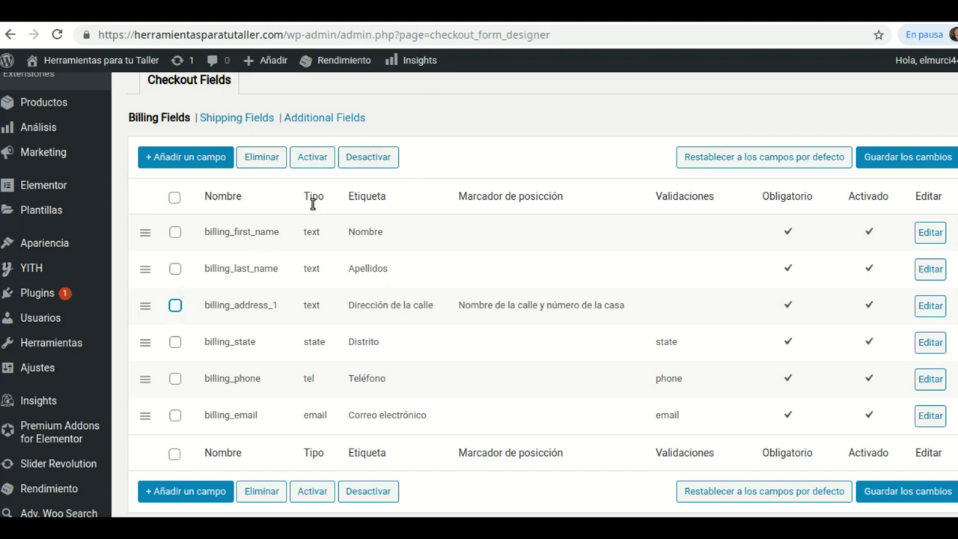